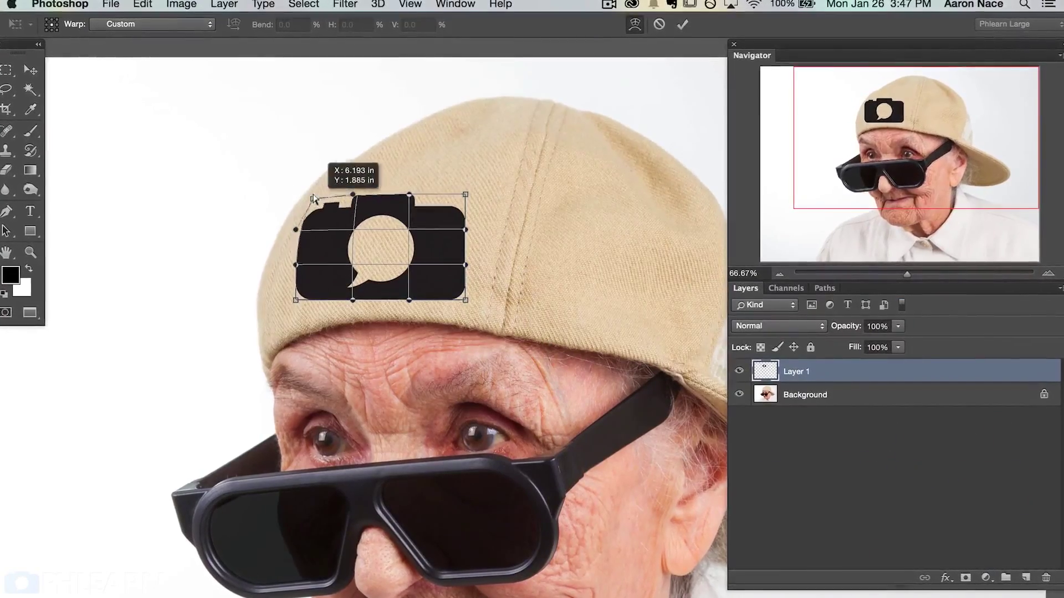
- Open Hat Logo.psd and PhlearnCamera_Black.eps as floating document windows side by side
{"action": "left_click_drag", "start_coordinate": [299, 298], "coordinate": [297, 299]}
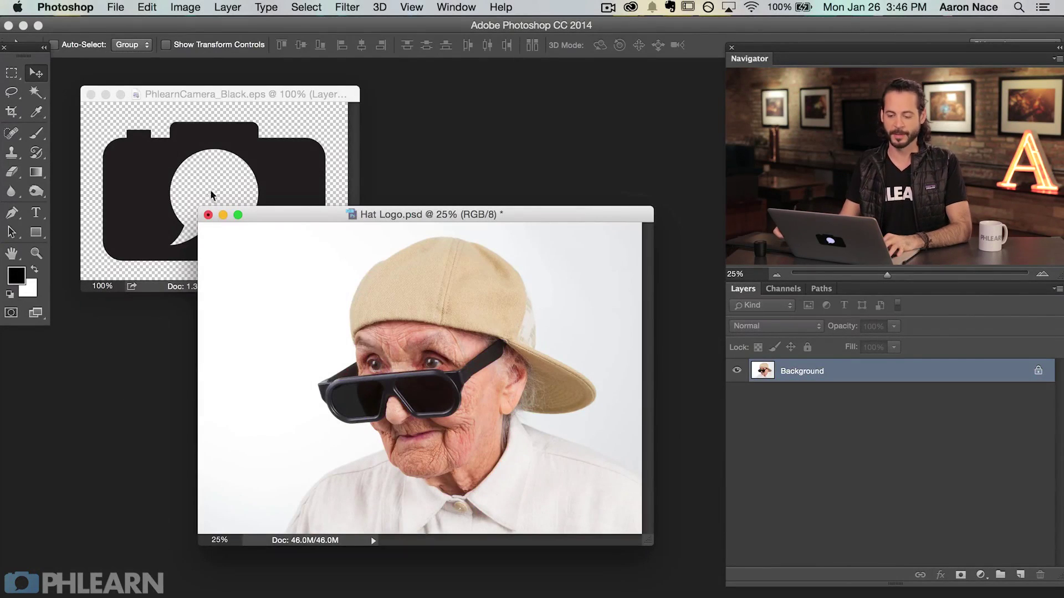
- Drag the black camera logo from the EPS window into Hat Logo.psd as Layer 1
{"action": "left_click", "coordinate": [272, 168]}
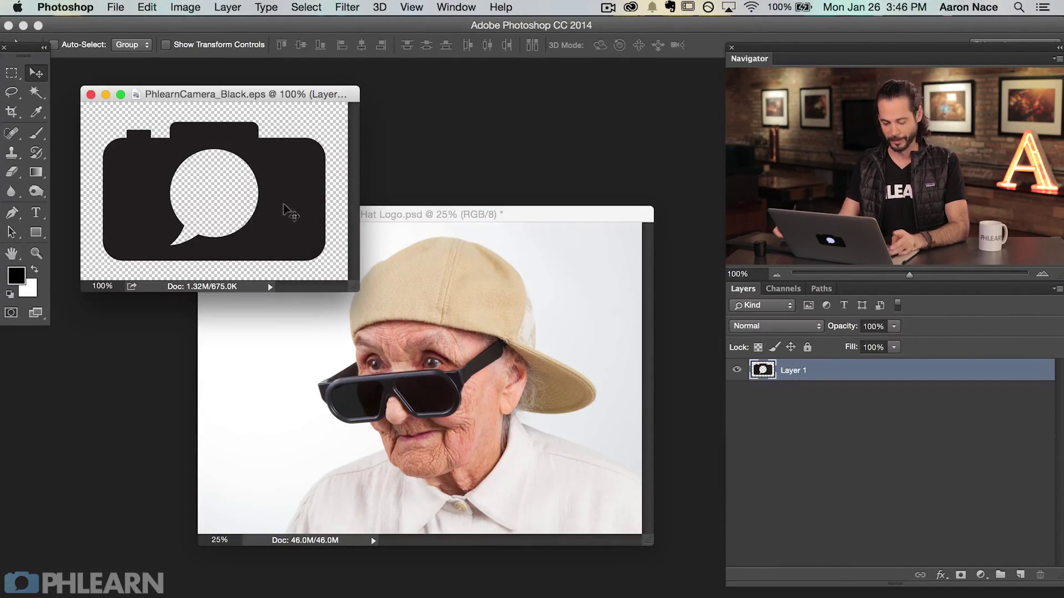
{"action": "left_click_drag", "start_coordinate": [496, 216], "coordinate": [503, 222]}
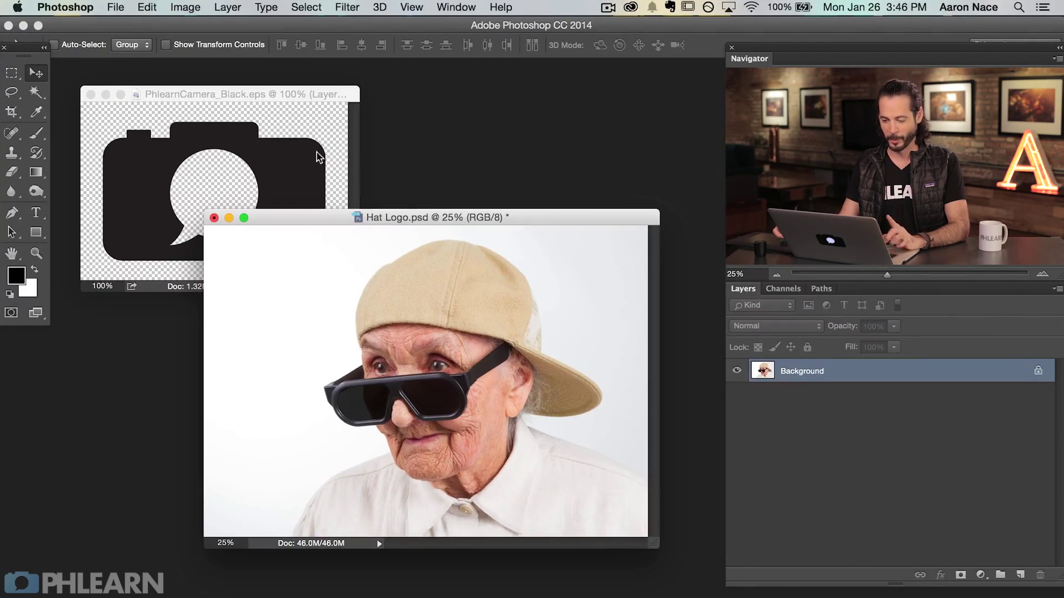
{"action": "left_click", "coordinate": [331, 167]}
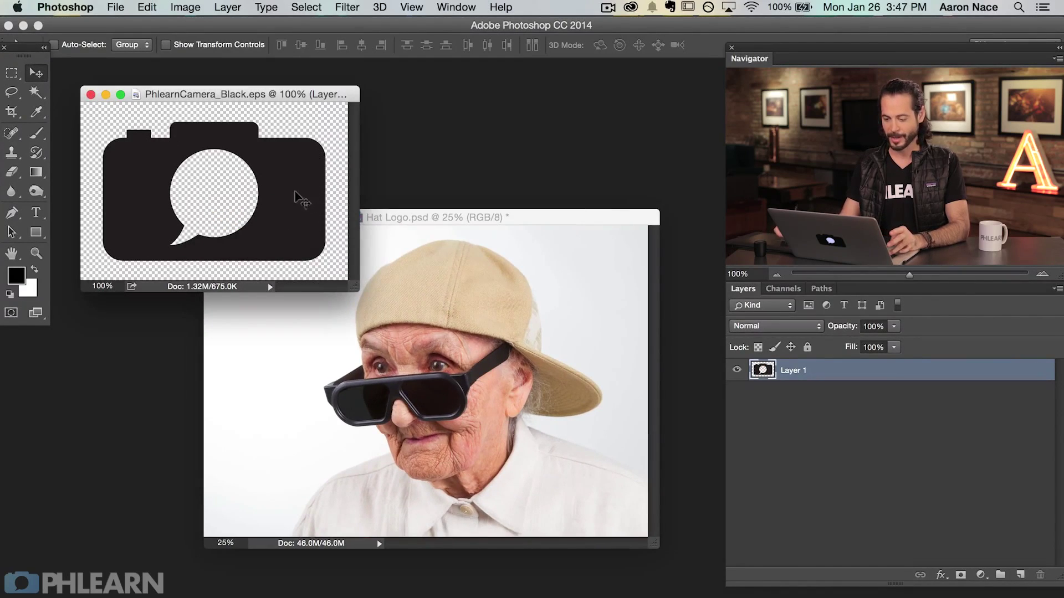
{"action": "left_click_drag", "start_coordinate": [297, 197], "coordinate": [513, 288]}
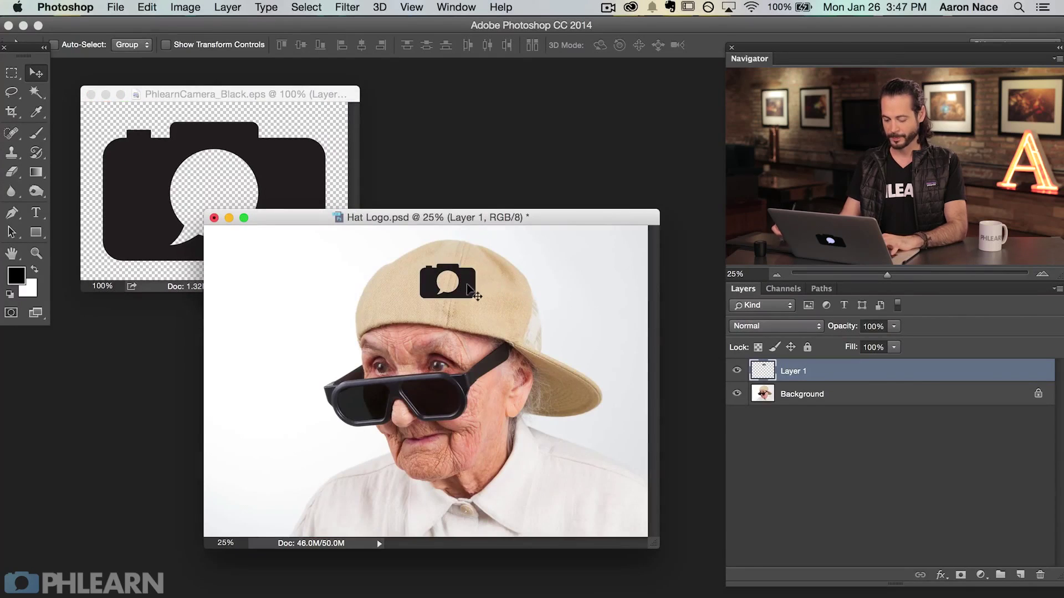
- In full-screen view, zoom in and position the logo on the cap's front panel
{"action": "key", "text": "f"}
{"action": "key", "text": "super+equal"}
{"action": "key", "text": "super+equal"}
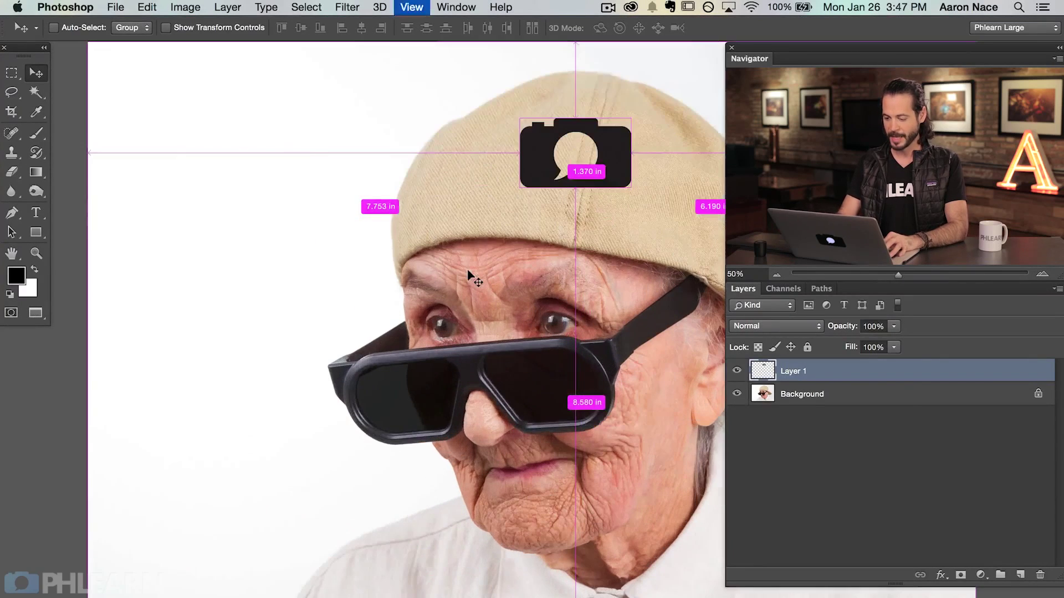
{"action": "left_click_drag", "start_coordinate": [599, 278], "coordinate": [513, 328]}
{"action": "left_click_drag", "start_coordinate": [514, 239], "coordinate": [420, 265]}
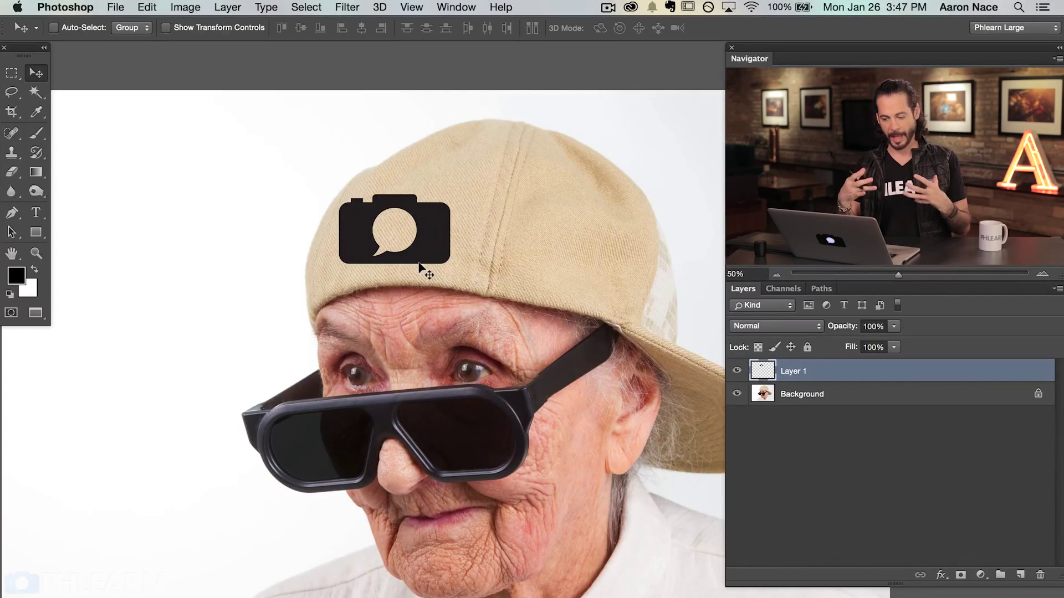
- Zoom in on the cap and scale the camera logo up with Free Transform
{"action": "key", "text": "super+plus"}
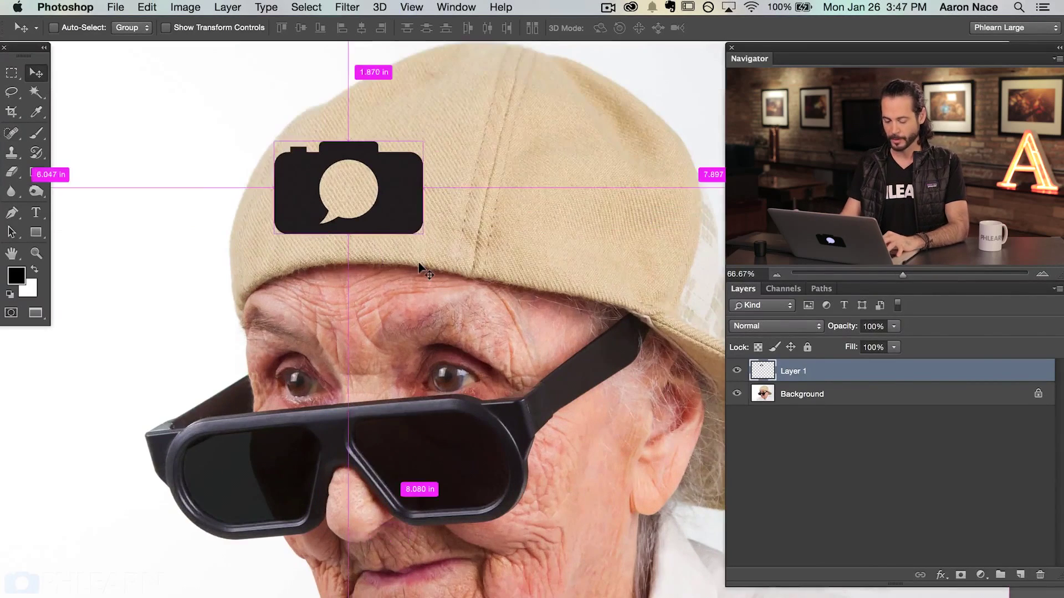
{"action": "left_click_drag", "start_coordinate": [387, 122], "coordinate": [416, 311]}
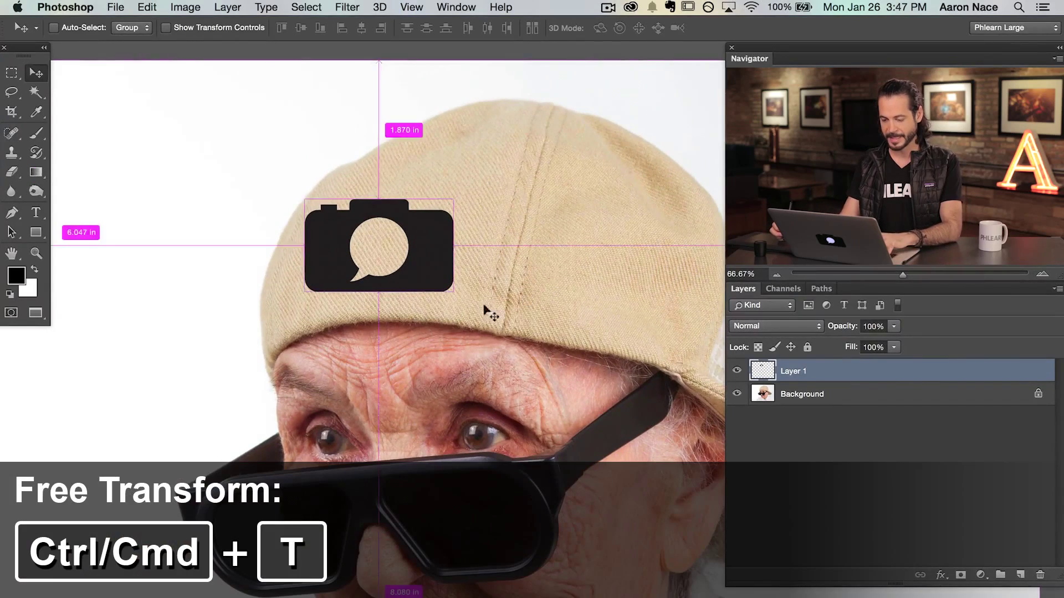
{"action": "key", "text": "super+t"}
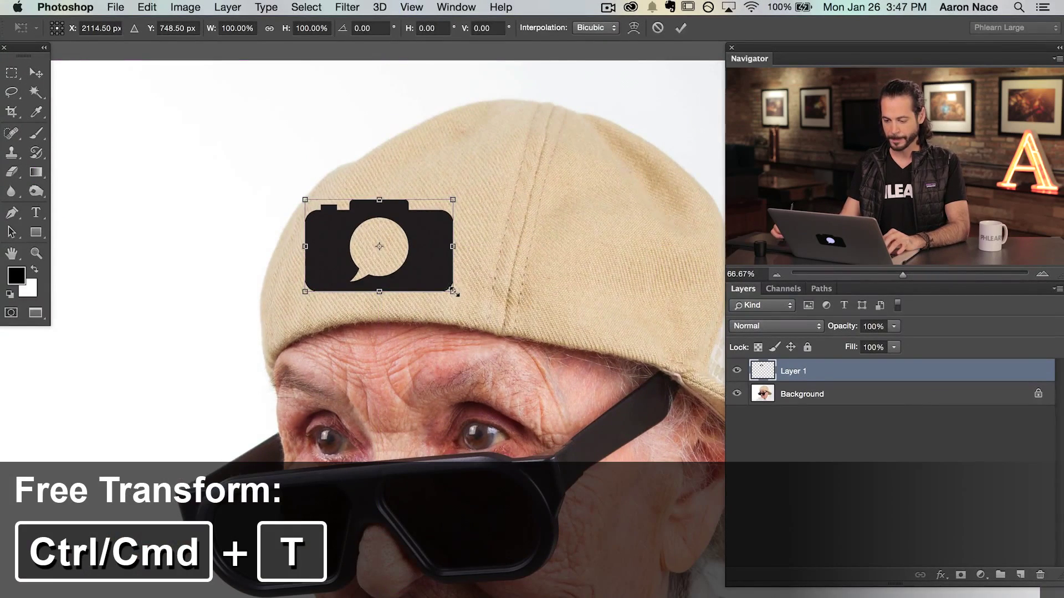
{"action": "left_click_drag", "start_coordinate": [453, 292], "coordinate": [437, 278]}
{"action": "key", "text": "Return"}
- Warp the logo, bending its top-left corner down to follow the cap's curve
{"action": "key", "text": "super+t"}
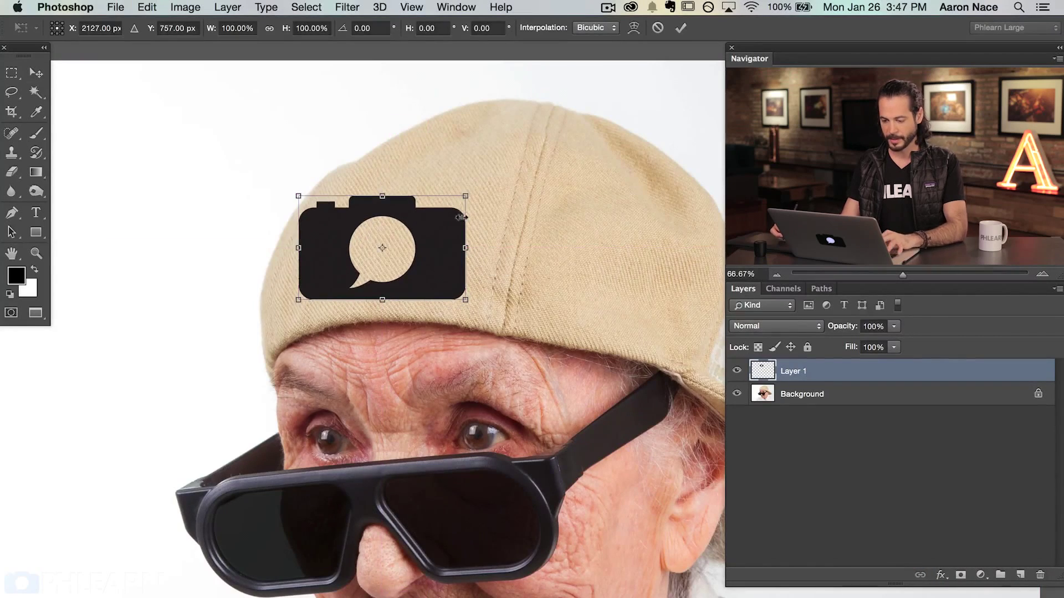
{"action": "right_click", "coordinate": [431, 250]}
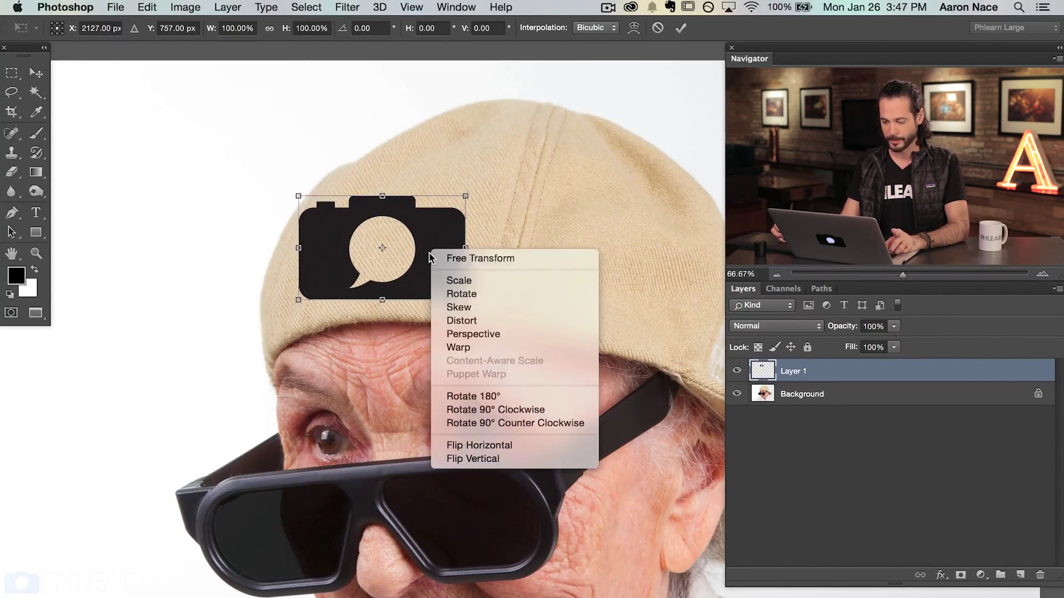
{"action": "left_click", "coordinate": [480, 348]}
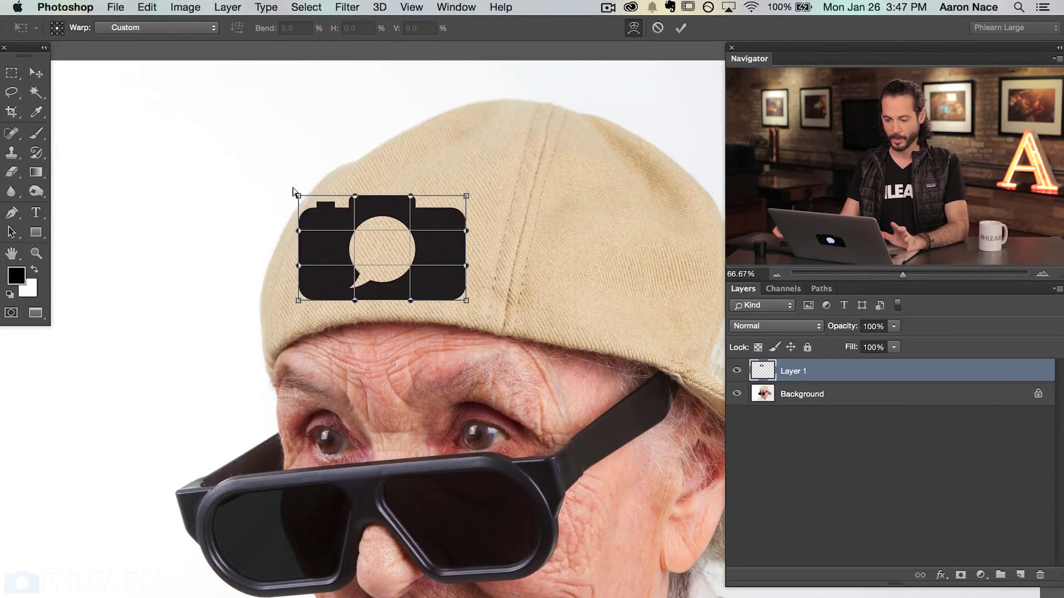
{"action": "left_click_drag", "start_coordinate": [302, 195], "coordinate": [410, 287]}
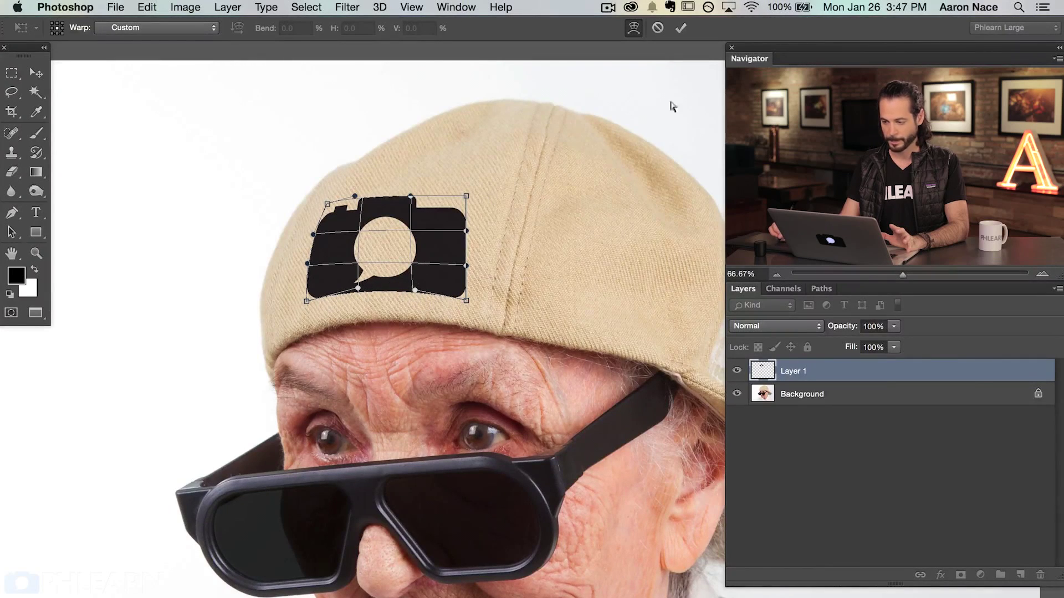
{"action": "left_click", "coordinate": [683, 29]}
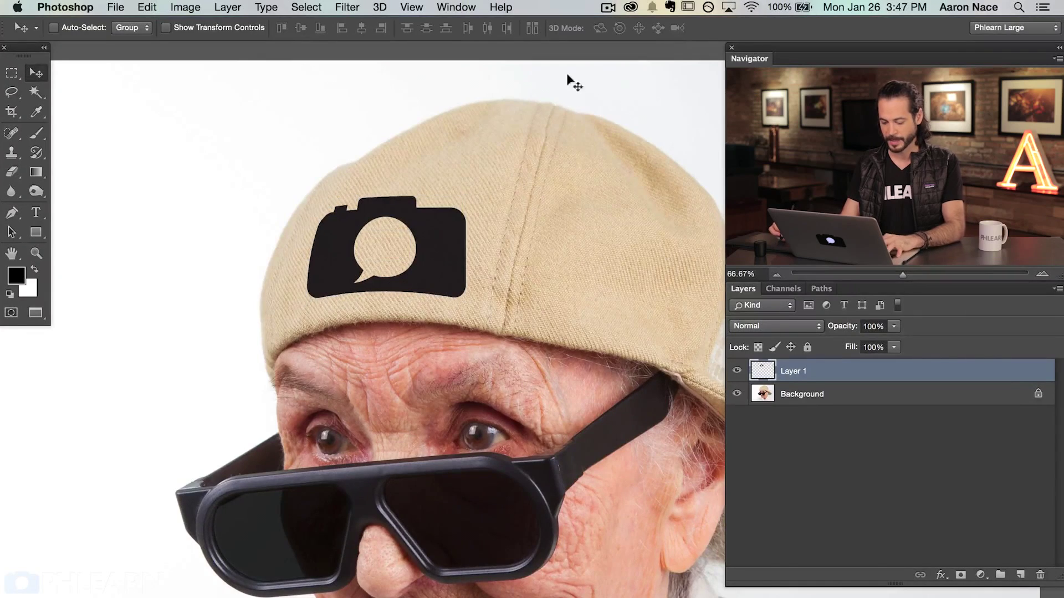
- Skew the logo's top edge, widen its left side, and rotate it about -2.6° to match the cap
{"action": "key", "text": "super+t"}
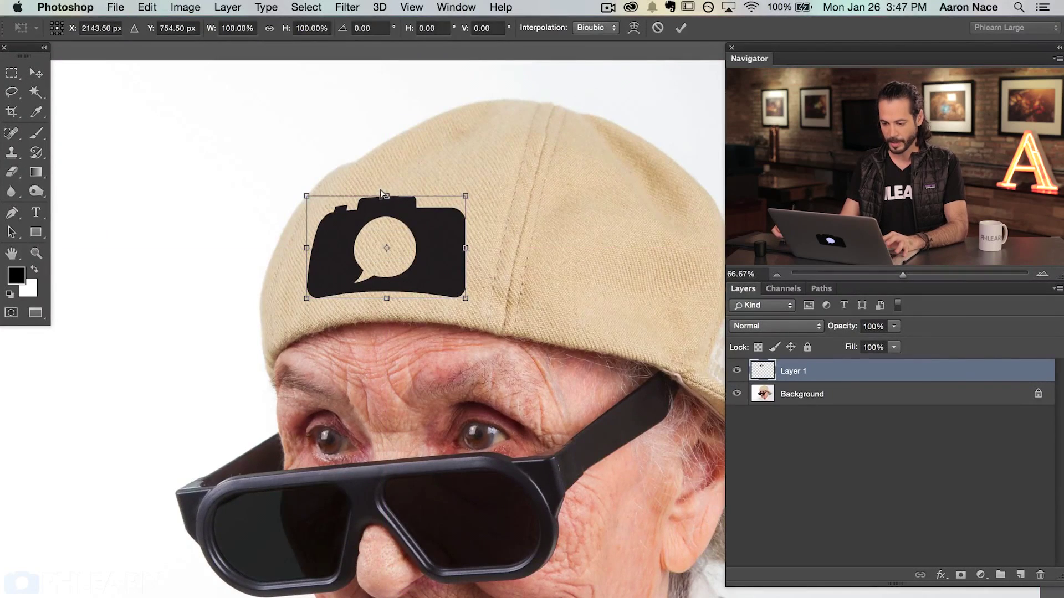
{"action": "left_click_drag", "start_coordinate": [382, 194], "coordinate": [393, 207]}
{"action": "left_click_drag", "start_coordinate": [318, 207], "coordinate": [310, 207]}
{"action": "left_click_drag", "start_coordinate": [489, 312], "coordinate": [491, 308]}
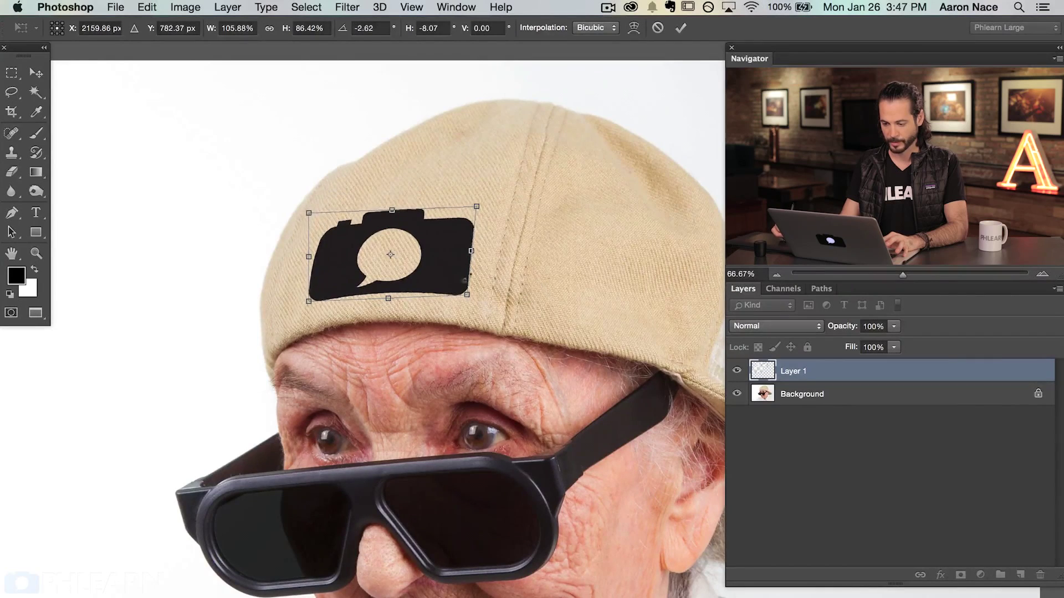
{"action": "left_click_drag", "start_coordinate": [461, 225], "coordinate": [469, 207]}
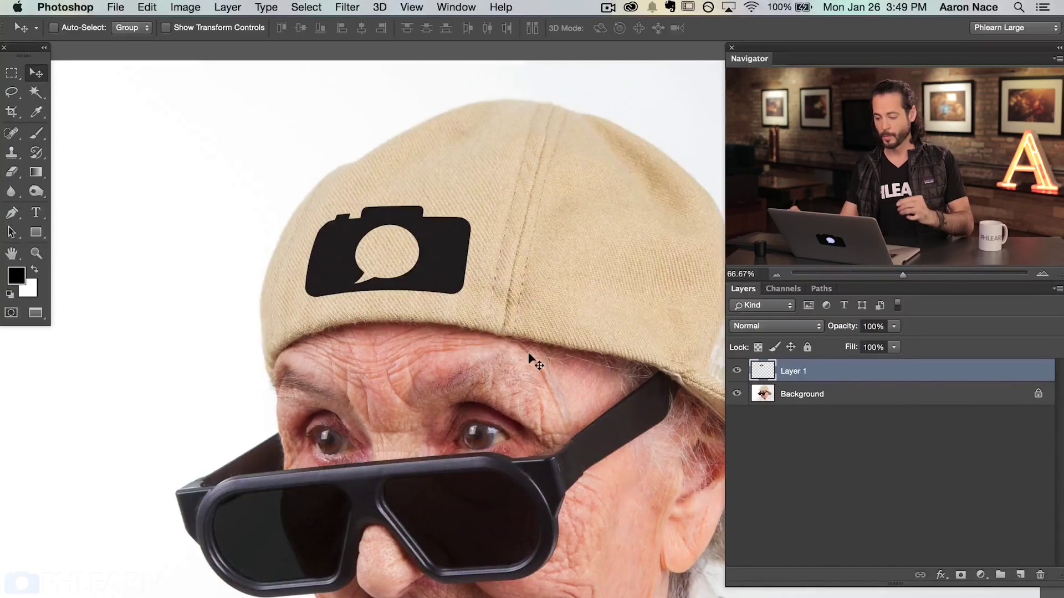
- Hide Layer 1's camera logo and show the Channels panel from the Window menu
{"action": "left_click", "coordinate": [737, 371]}
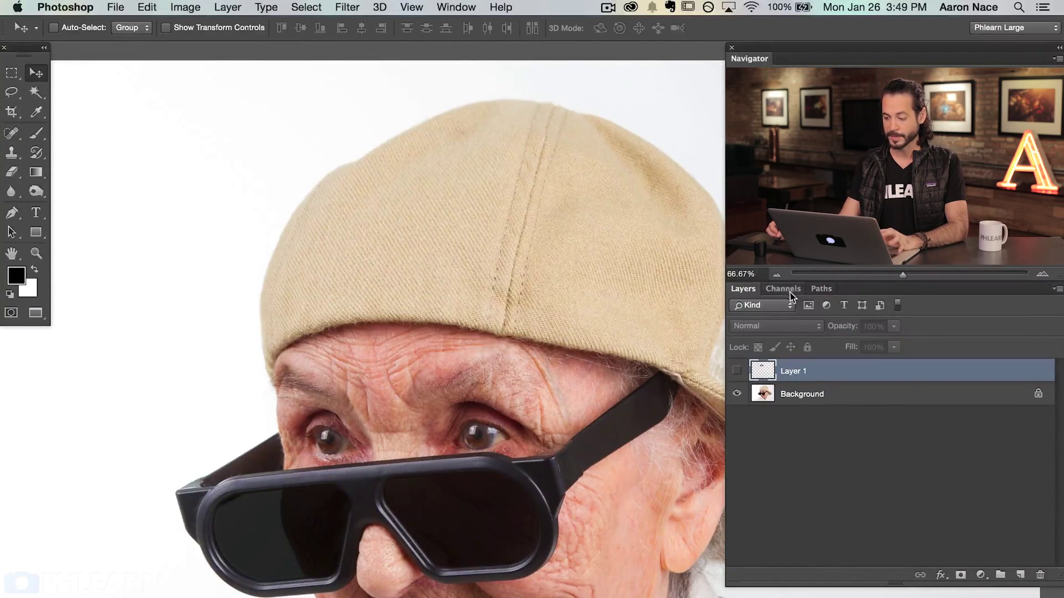
{"action": "left_click", "coordinate": [460, 8]}
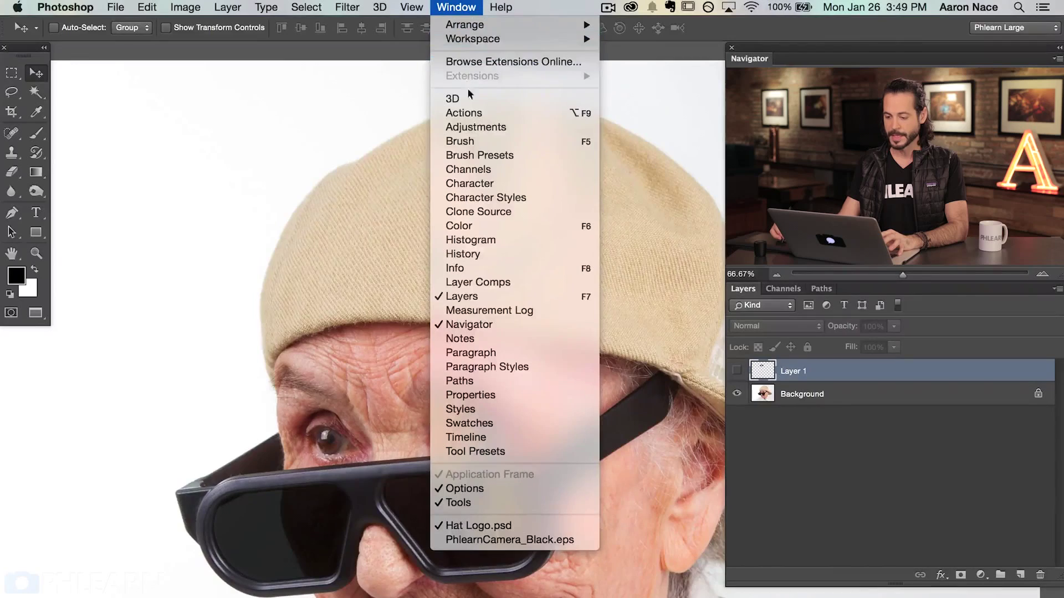
{"action": "left_click", "coordinate": [501, 170]}
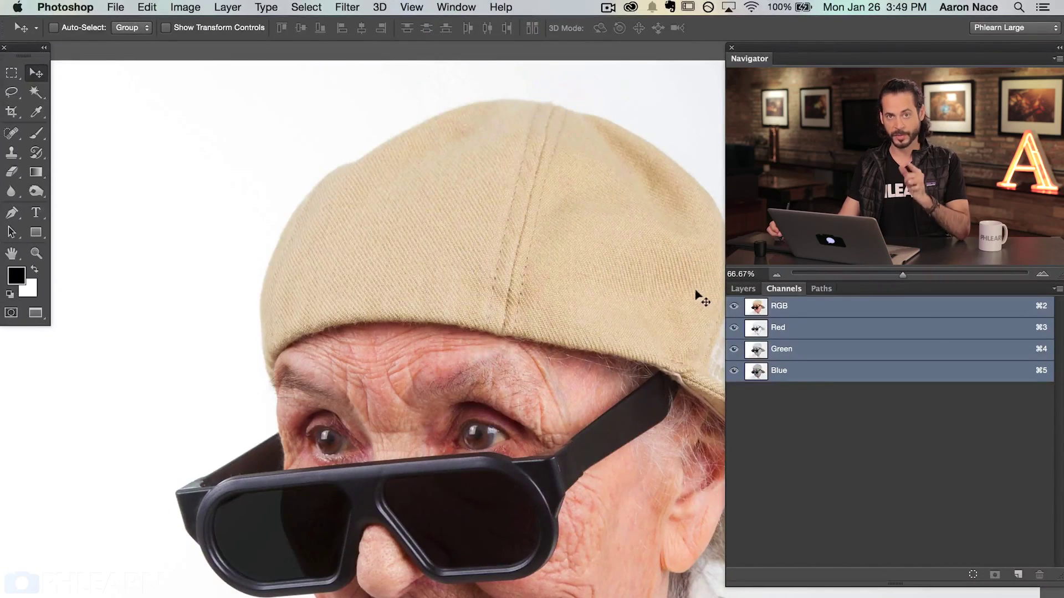
- Compare the Red, Green and Blue channels, settling on the high-contrast Blue channel
{"action": "left_click", "coordinate": [816, 328]}
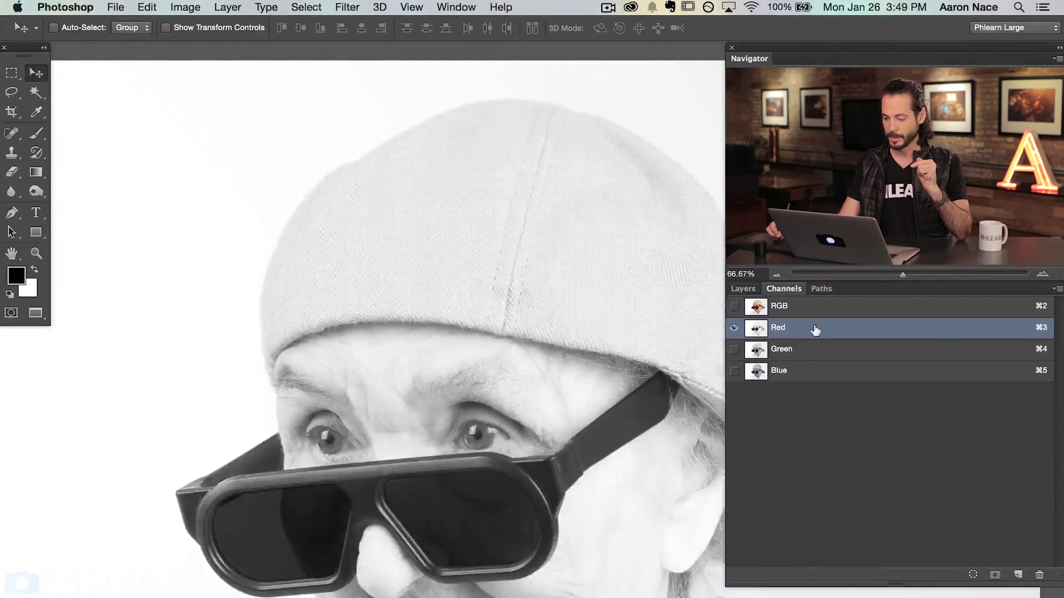
{"action": "left_click", "coordinate": [815, 349]}
{"action": "left_click", "coordinate": [816, 370]}
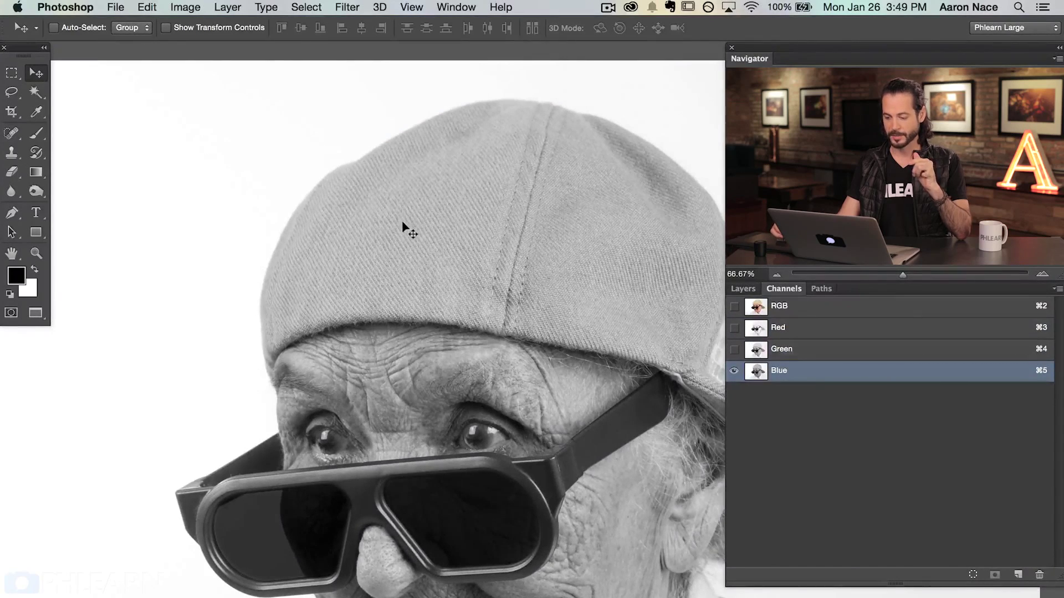
{"action": "left_click", "coordinate": [813, 332]}
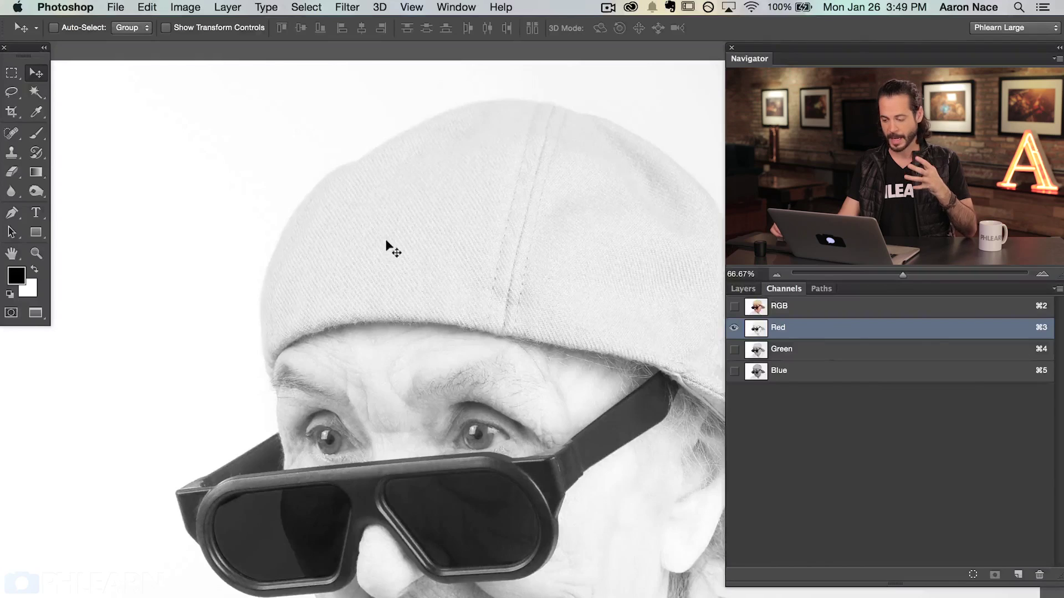
{"action": "left_click", "coordinate": [830, 369]}
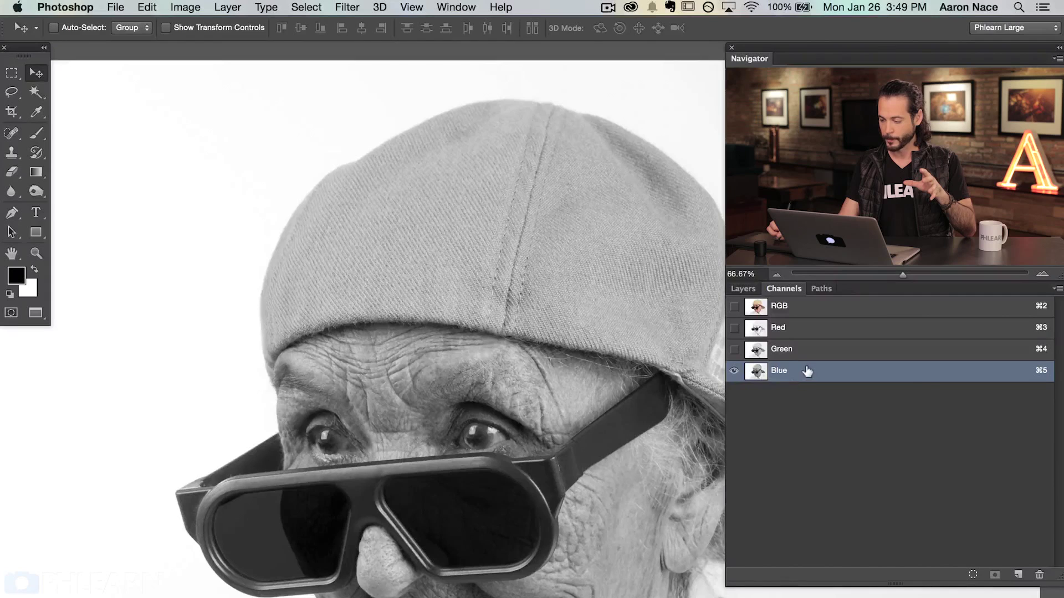
{"action": "right_click", "coordinate": [807, 371]}
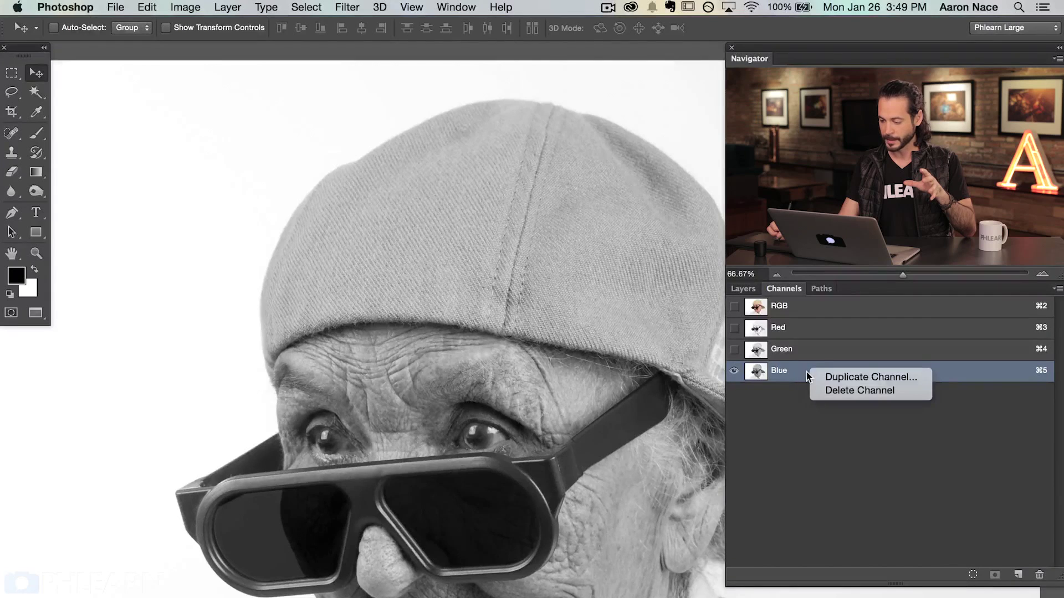
- Duplicate the Blue channel to a new document named Displacement 2
{"action": "left_click", "coordinate": [840, 379]}
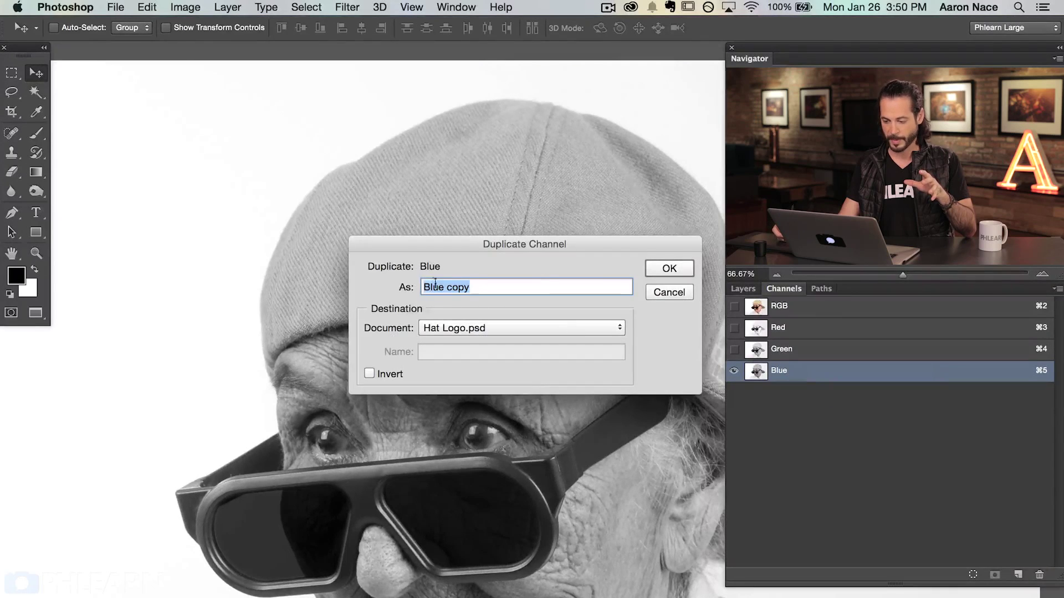
{"action": "left_click", "coordinate": [520, 321]}
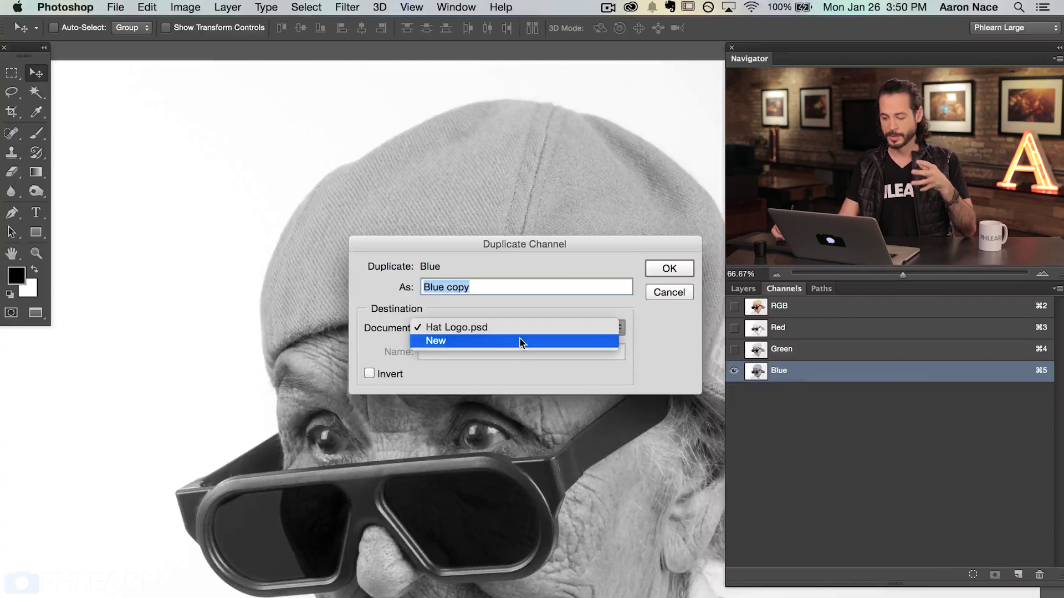
{"action": "left_click", "coordinate": [520, 341]}
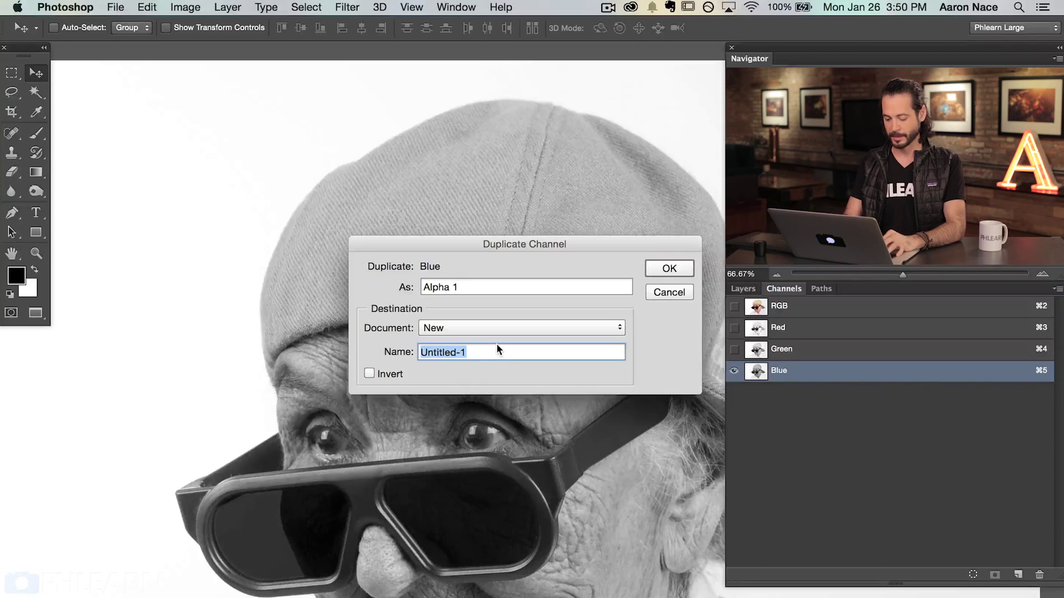
{"action": "type", "text": "Displac"}
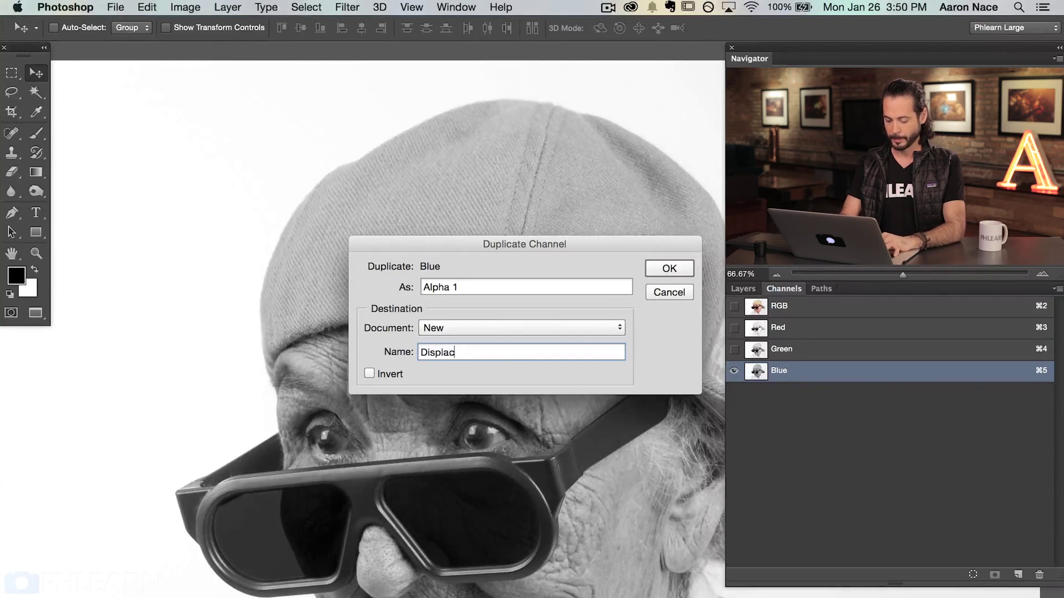
{"action": "type", "text": "eme"}
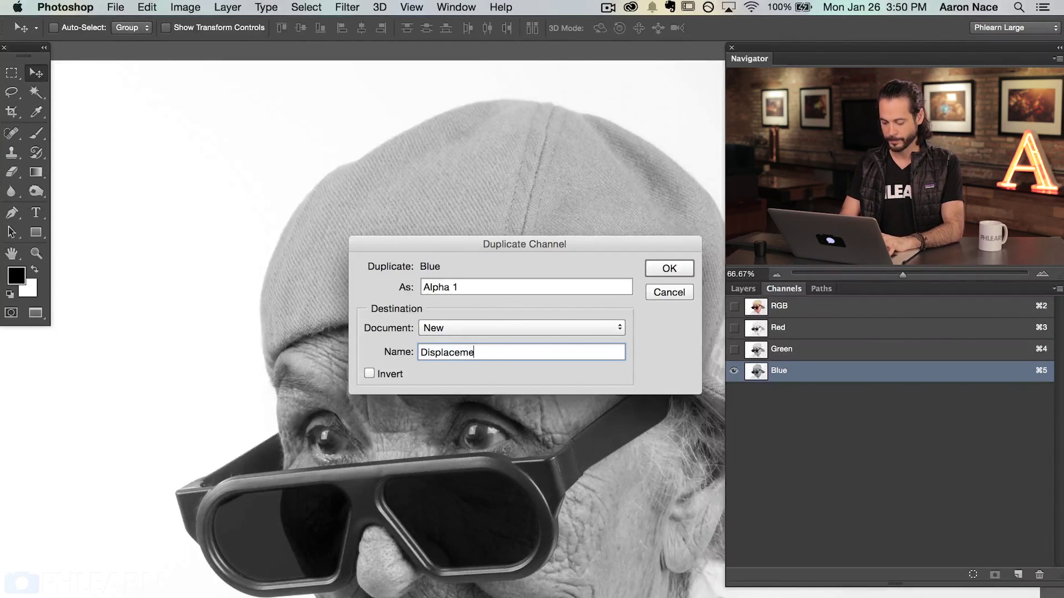
{"action": "type", "text": "mtn 2"}
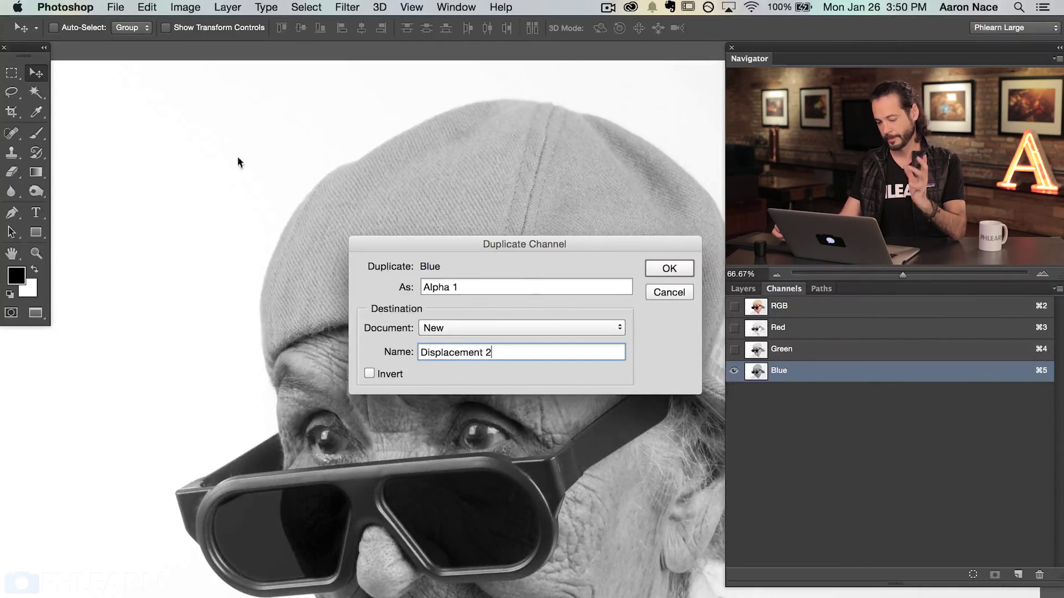
{"action": "left_click", "coordinate": [669, 268]}
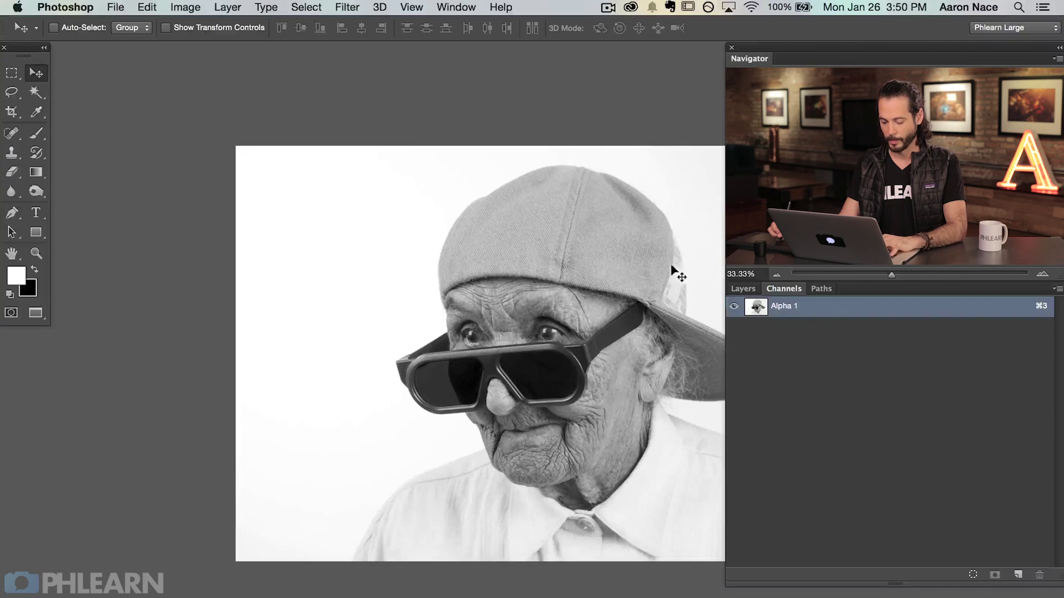
- Return to standard screen mode, zoom Displacement 2 to 25% and float it beside Hat Logo
{"action": "key", "text": "f"}
{"action": "key", "text": "f"}
{"action": "left_click_drag", "start_coordinate": [491, 138], "coordinate": [512, 137]}
{"action": "key", "text": "super+minus"}
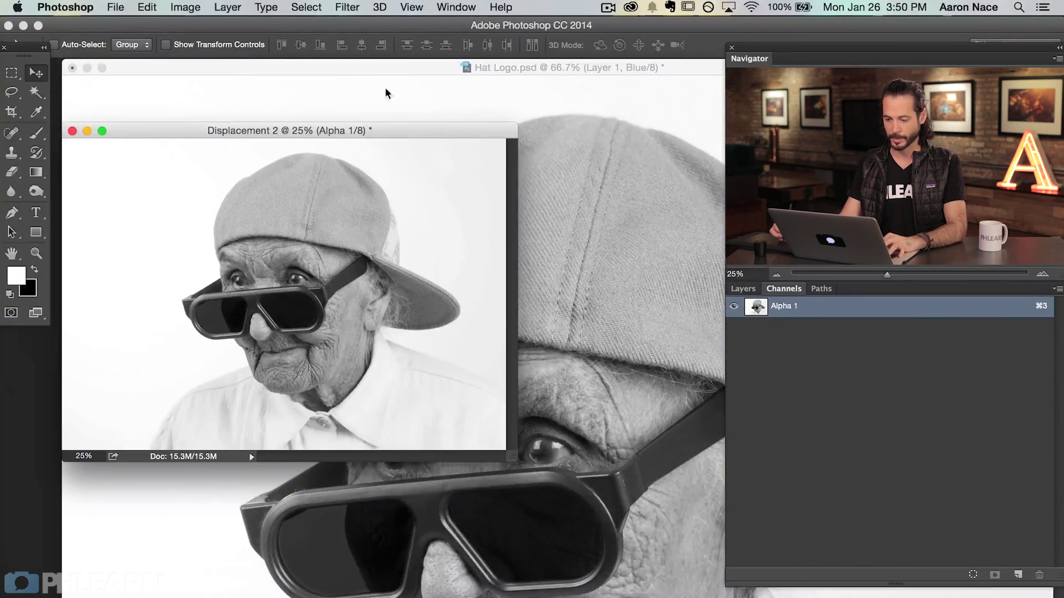
{"action": "left_click_drag", "start_coordinate": [403, 135], "coordinate": [449, 190]}
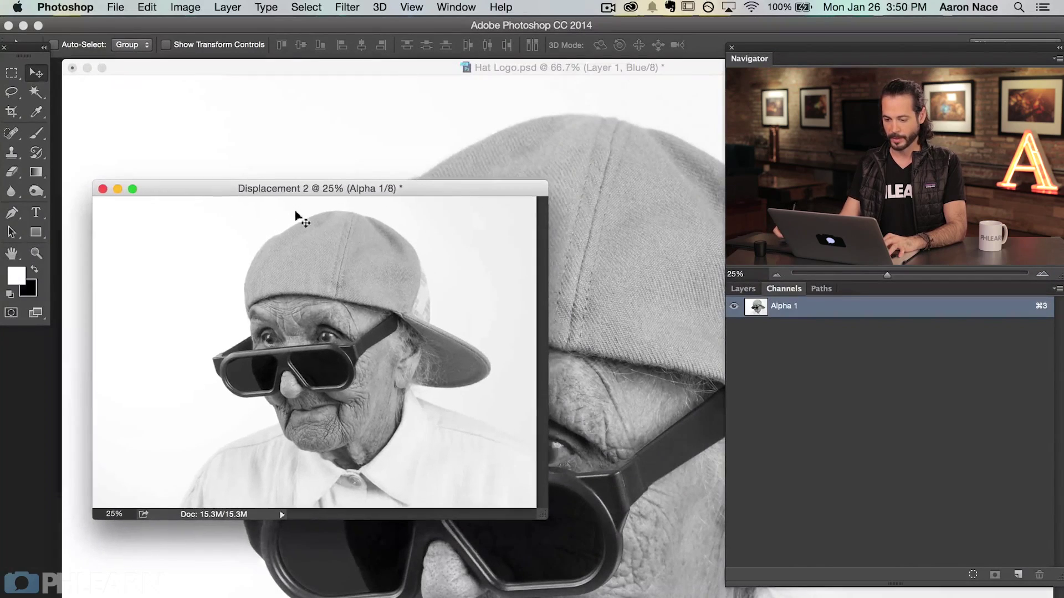
{"action": "left_click", "coordinate": [743, 289]}
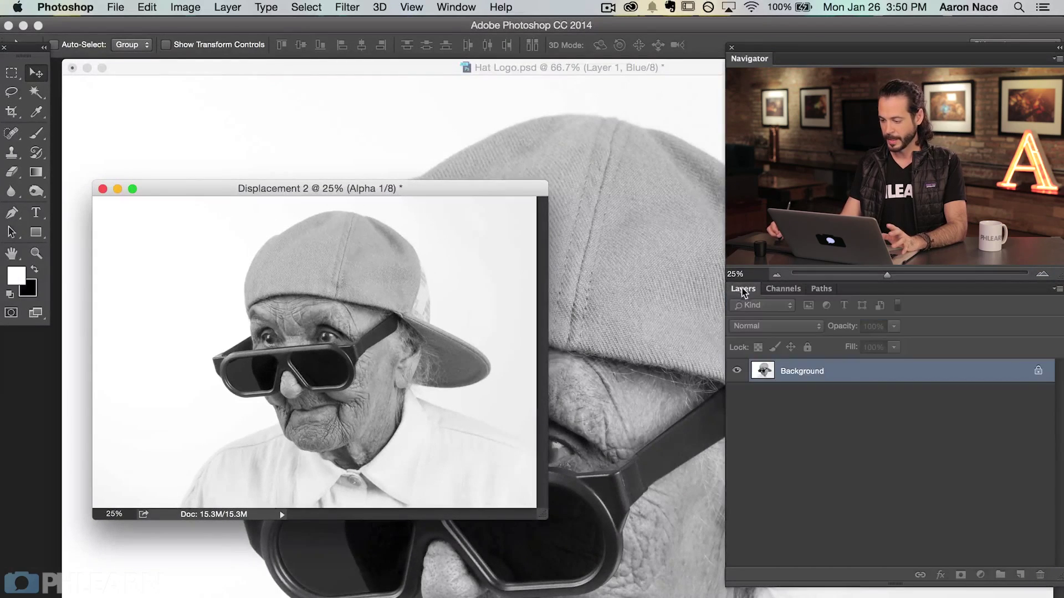
{"action": "left_click", "coordinate": [783, 288]}
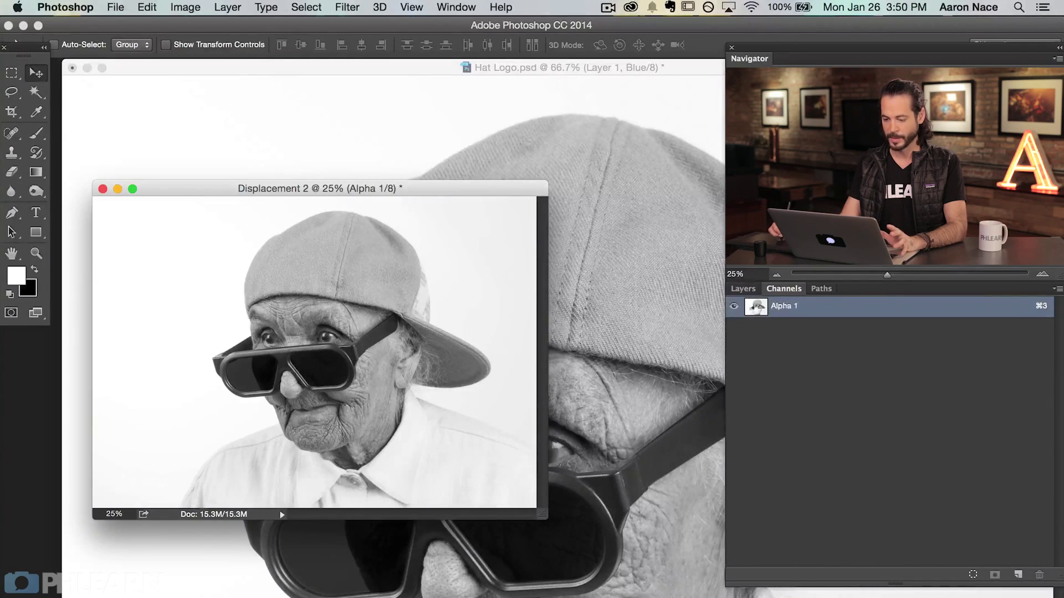
{"action": "left_click_drag", "start_coordinate": [427, 189], "coordinate": [444, 177]}
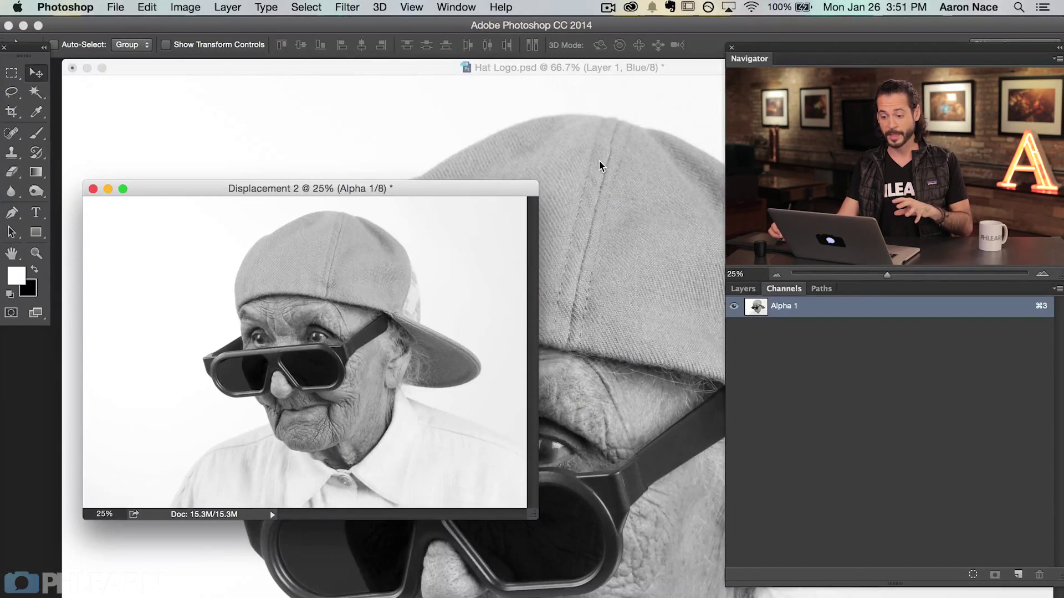
{"action": "left_click_drag", "start_coordinate": [468, 193], "coordinate": [492, 188]}
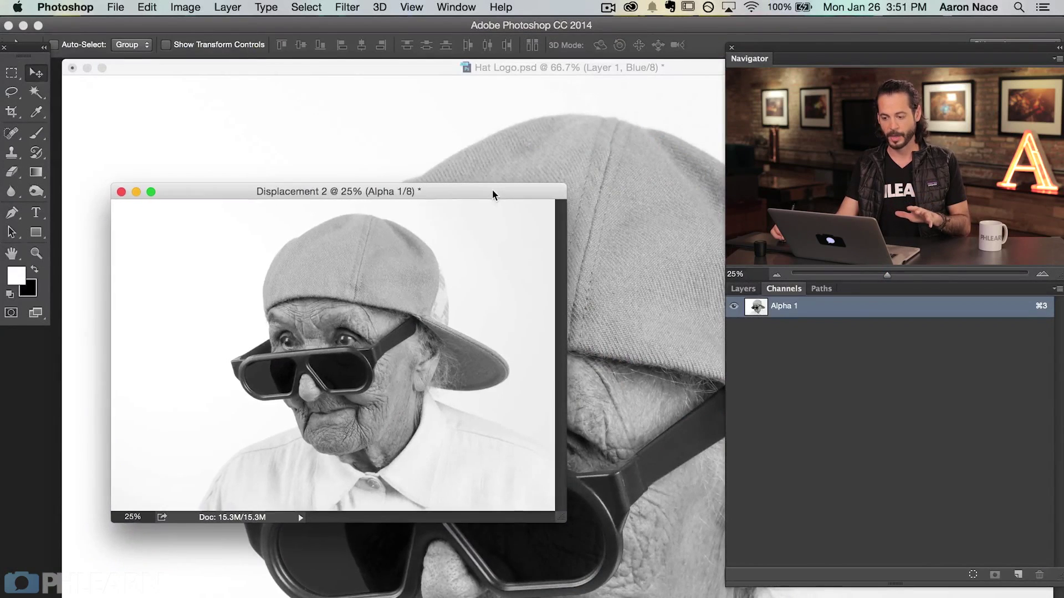
{"action": "left_click", "coordinate": [115, 7]}
- Save as Displacement 2.psd in the Place Logo on Hat folder, then bring Hat Logo forward
{"action": "left_click", "coordinate": [151, 153]}
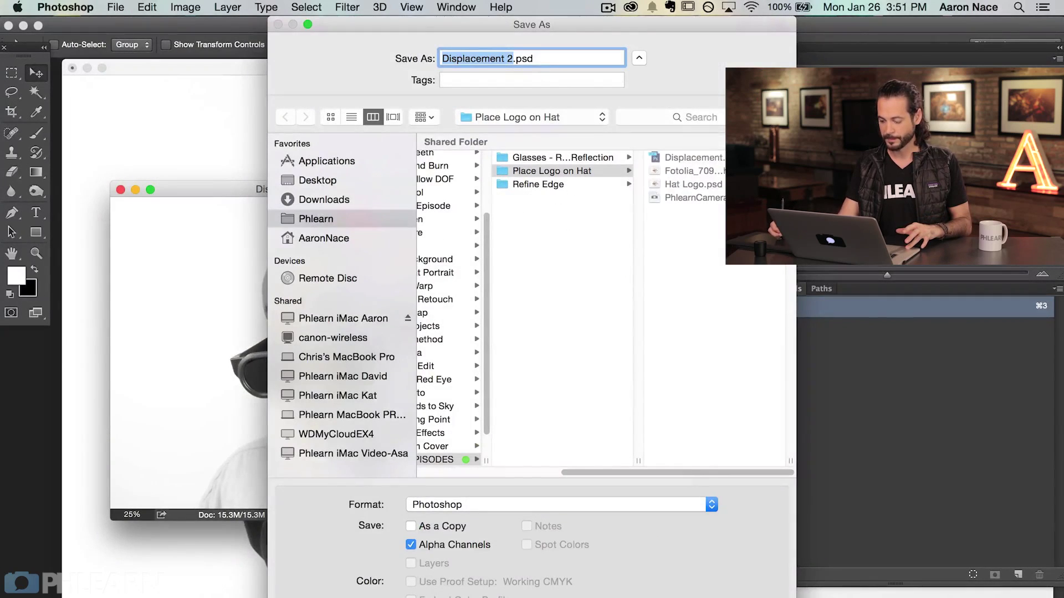
{"action": "key", "text": "Return"}
{"action": "mouse_move", "coordinate": [459, 191]}
{"action": "left_mouse_down"}
{"action": "mouse_move", "coordinate": [473, 186]}
{"action": "mouse_move", "coordinate": [460, 187]}
{"action": "left_mouse_up"}
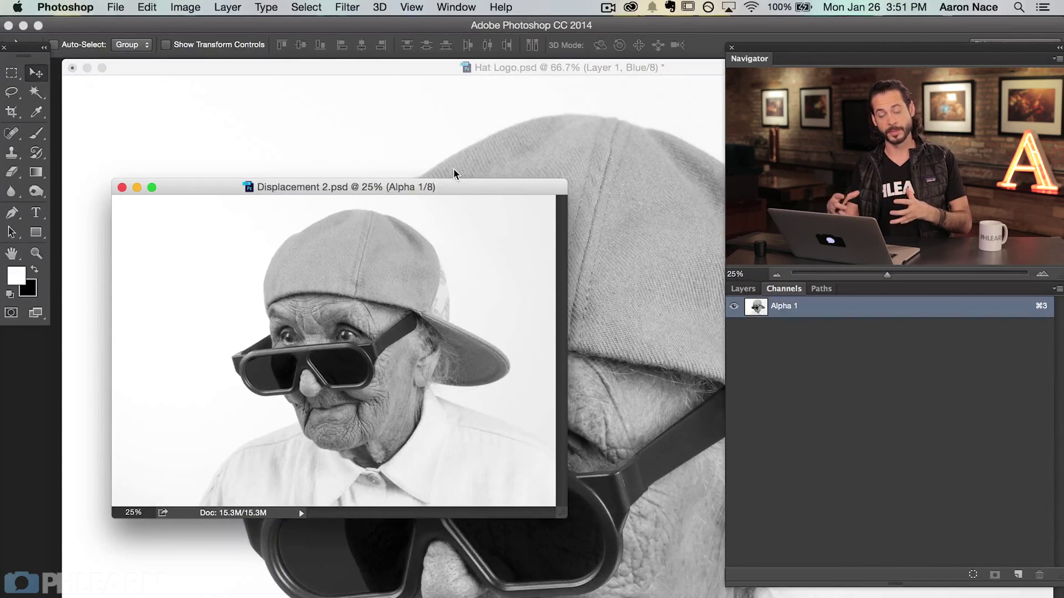
{"action": "left_click", "coordinate": [540, 155]}
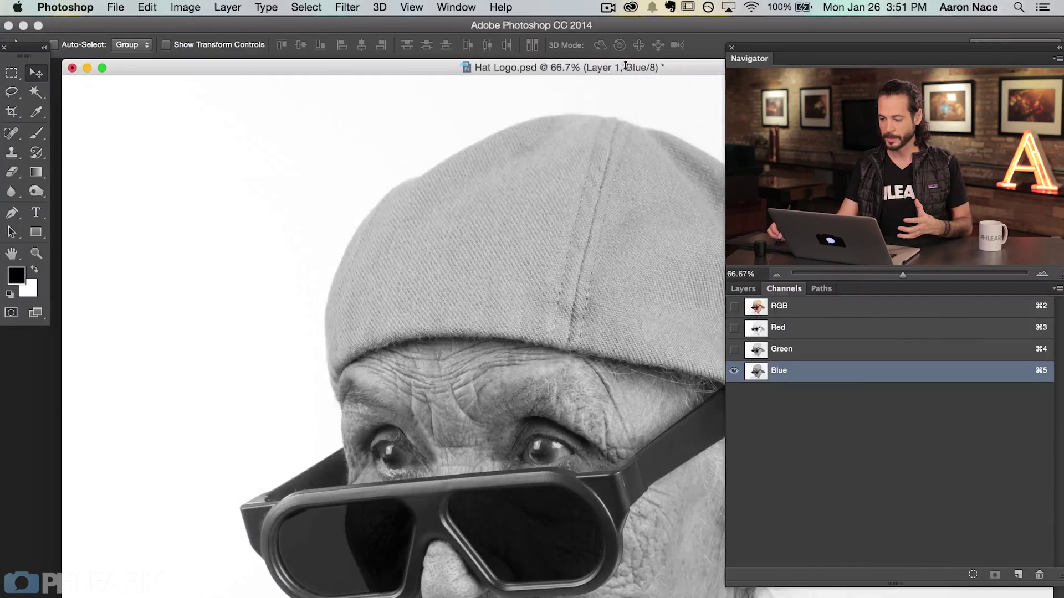
{"action": "left_click_drag", "start_coordinate": [628, 68], "coordinate": [617, 79]}
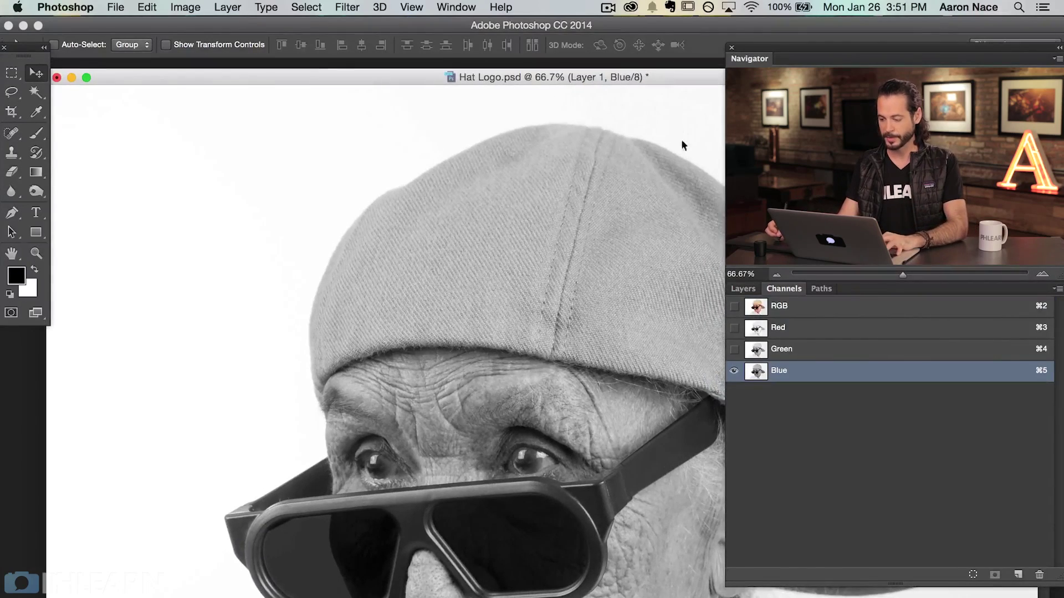
- Switch Hat Logo to the RGB composite, turn Layer 1 back on, and zoom to 200% on the logo
{"action": "key", "text": "f"}
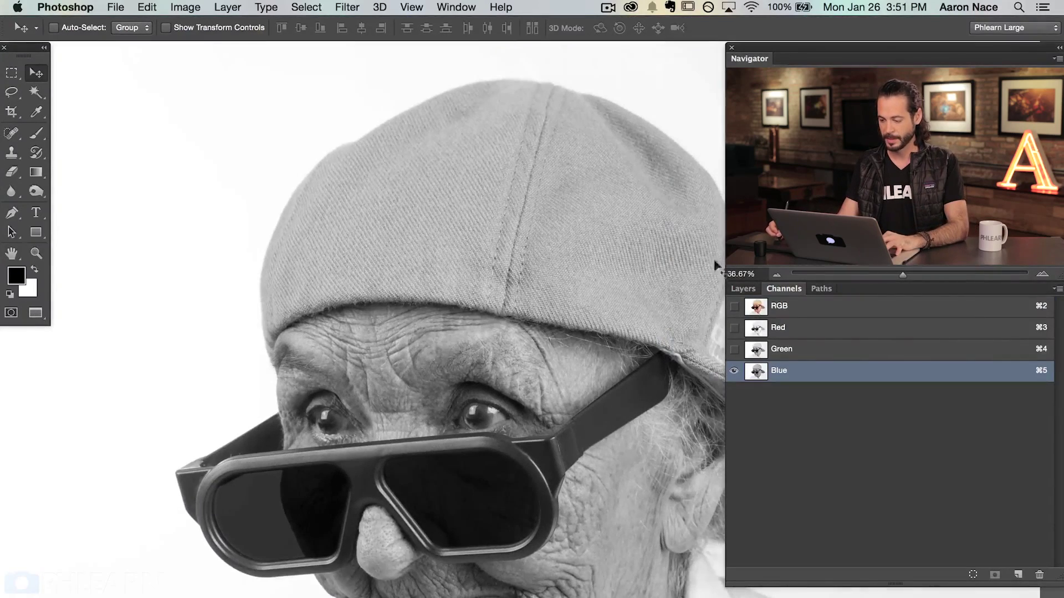
{"action": "left_click", "coordinate": [799, 305]}
{"action": "left_click", "coordinate": [742, 289]}
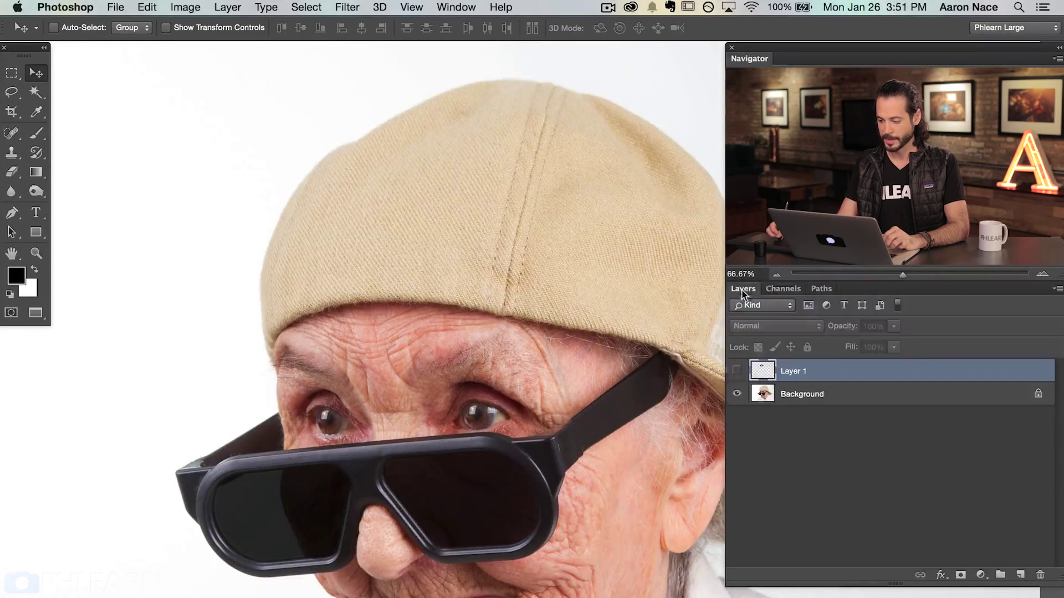
{"action": "left_click", "coordinate": [737, 371]}
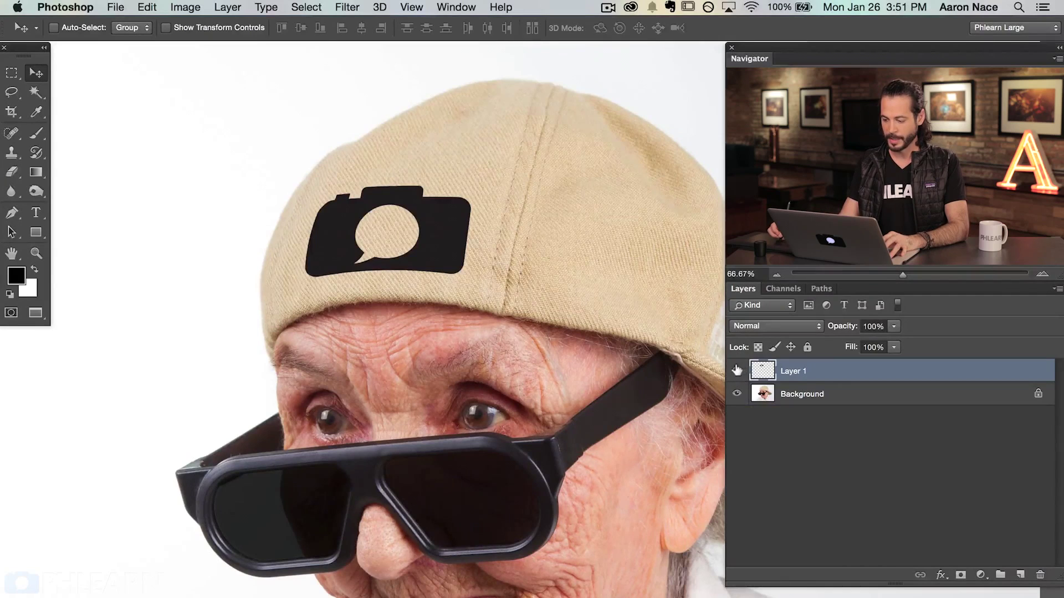
{"action": "left_click", "coordinate": [736, 371]}
{"action": "left_click", "coordinate": [736, 371]}
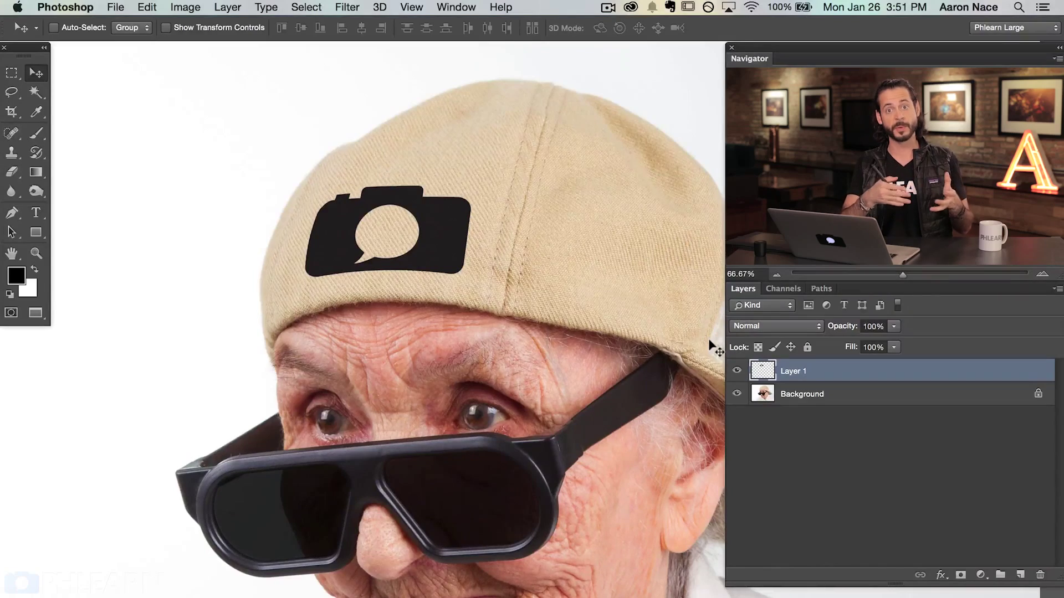
{"action": "key", "text": "super+plus"}
{"action": "key", "text": "super+plus"}
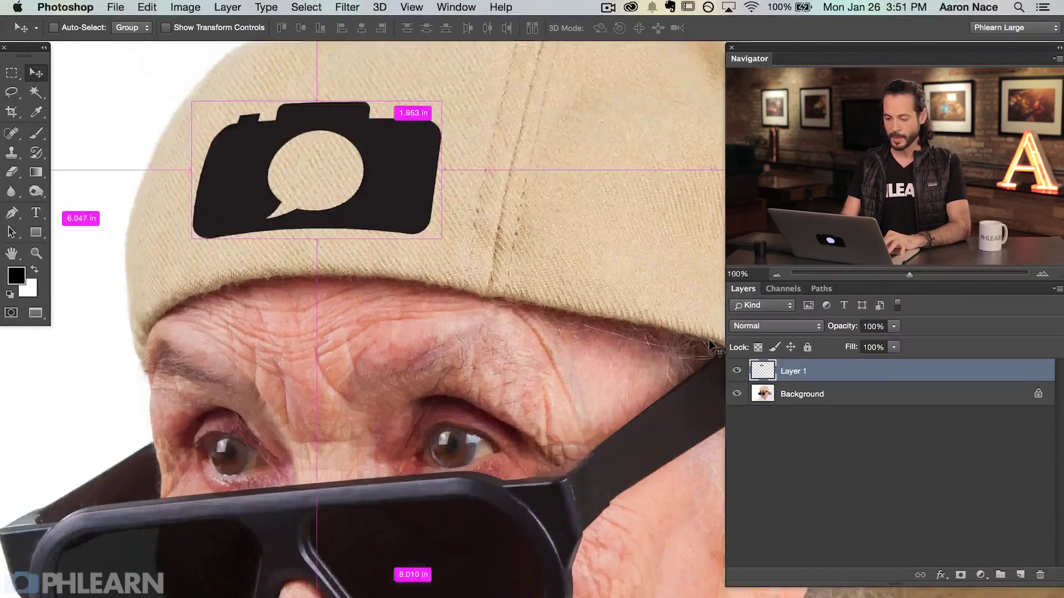
{"action": "left_click_drag", "start_coordinate": [311, 83], "coordinate": [534, 439]}
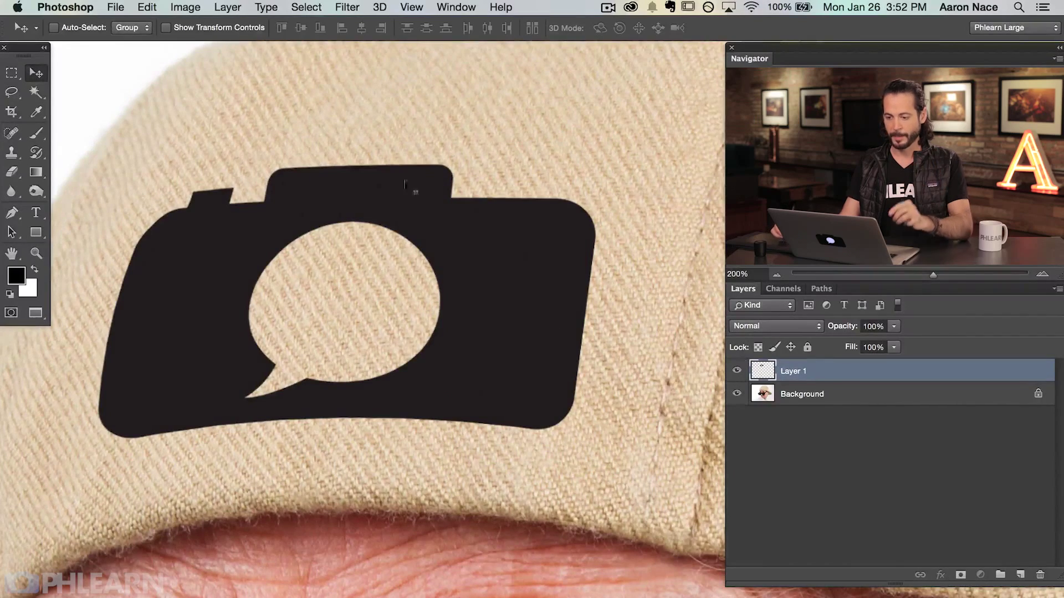
- Apply Filter > Distort > Displace to the logo with horizontal and vertical scale 10
{"action": "left_click", "coordinate": [346, 7]}
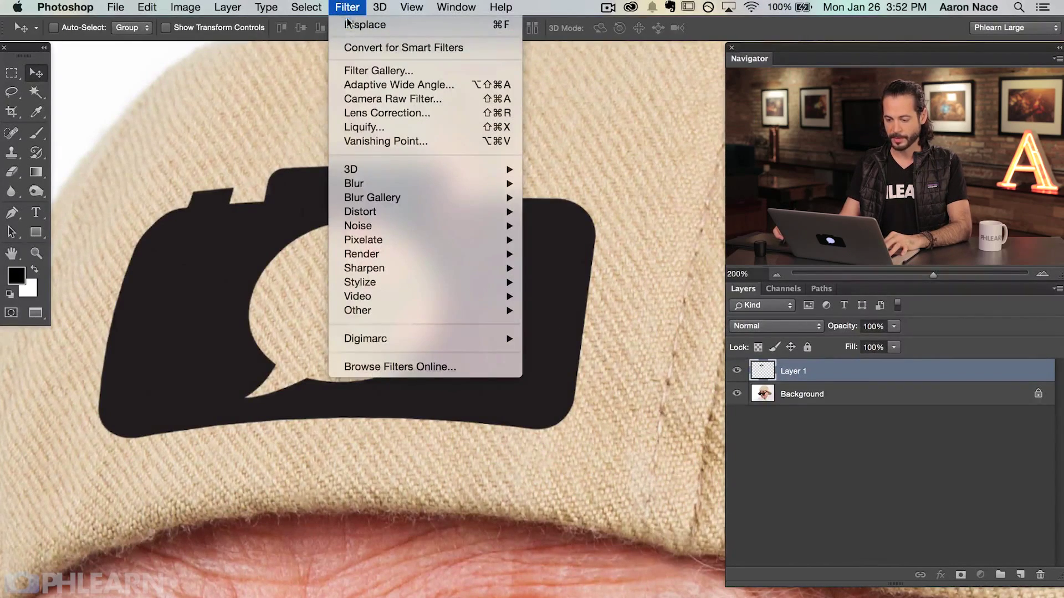
{"action": "mouse_move", "coordinate": [397, 254]}
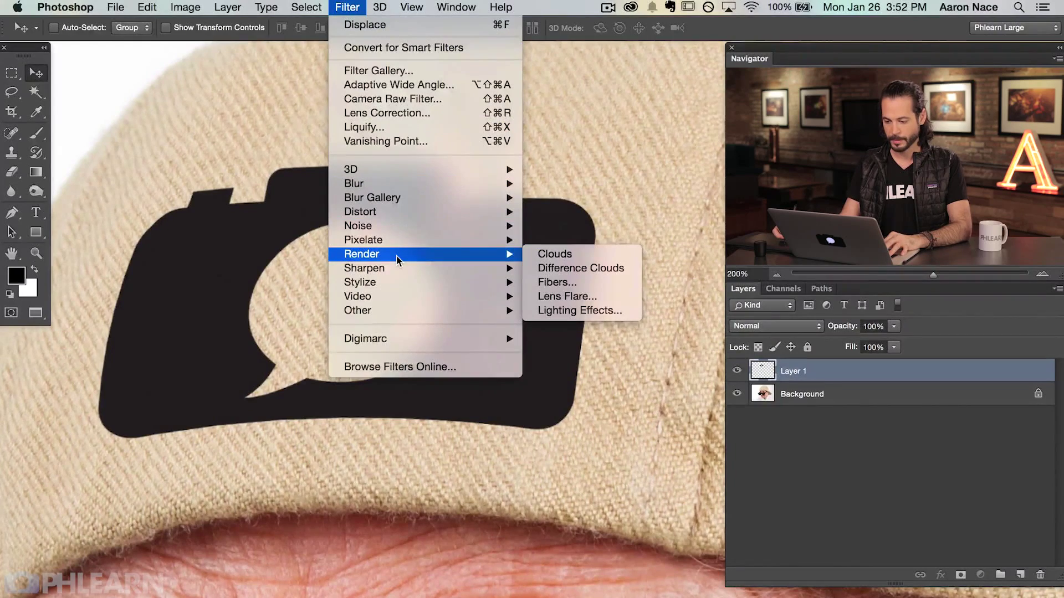
{"action": "mouse_move", "coordinate": [407, 212]}
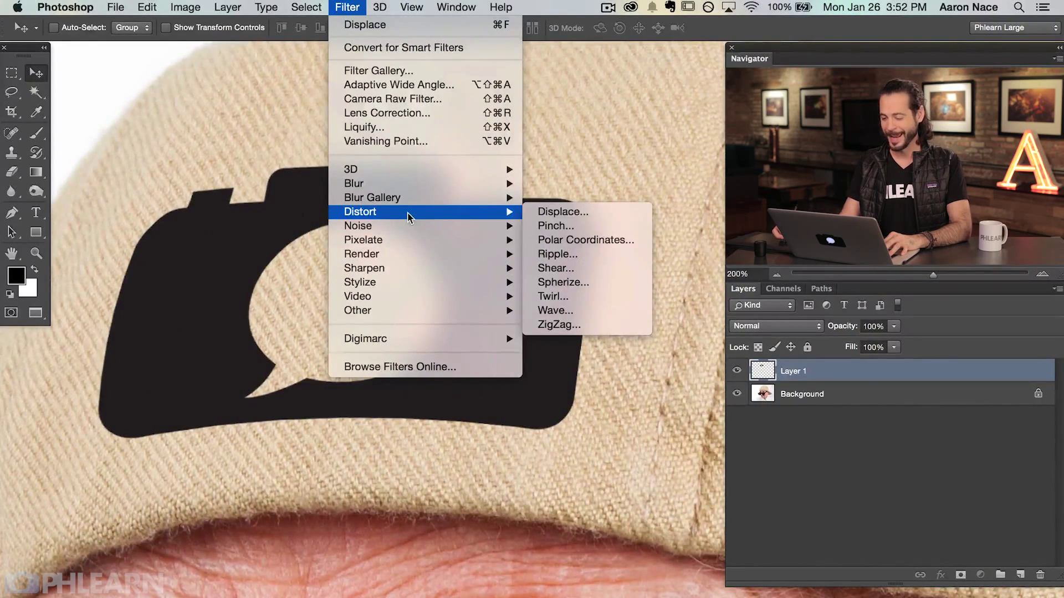
{"action": "left_click", "coordinate": [602, 214]}
{"action": "left_click_drag", "start_coordinate": [563, 182], "coordinate": [564, 214]}
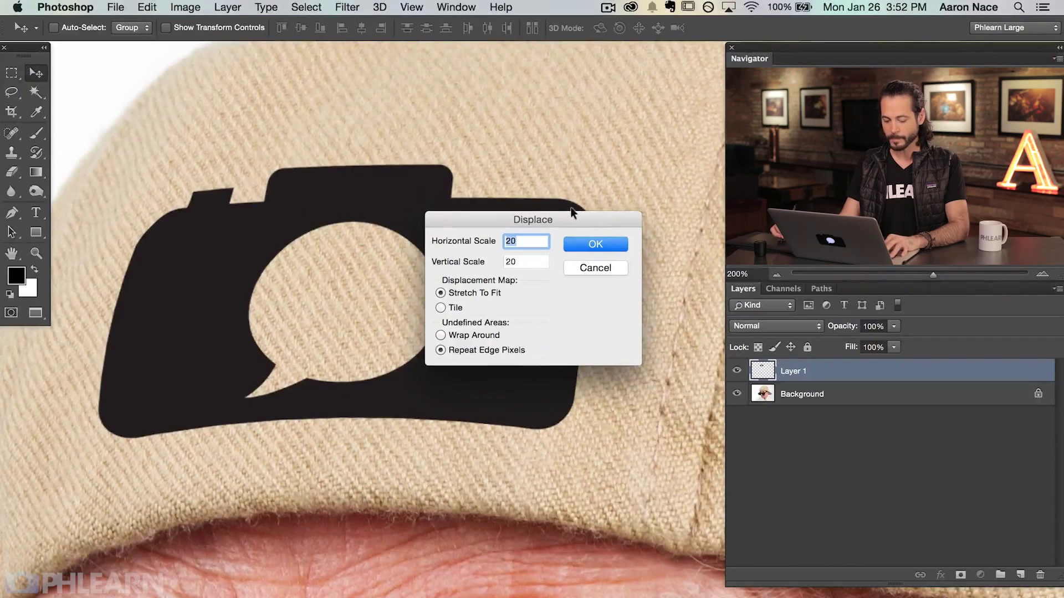
{"action": "type", "text": "10"}
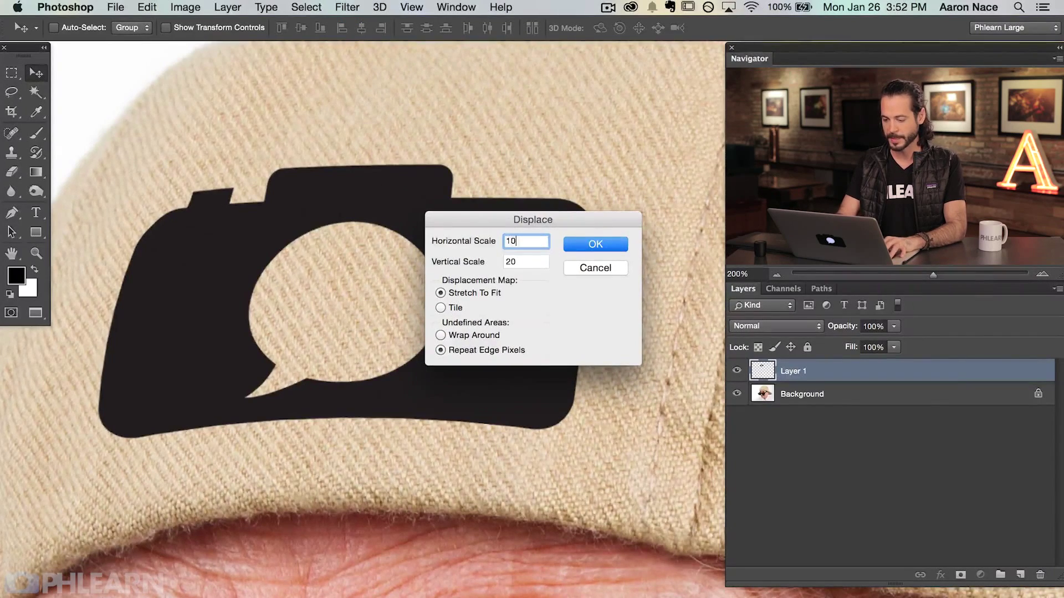
{"action": "key", "text": "Tab"}
{"action": "type", "text": "10"}
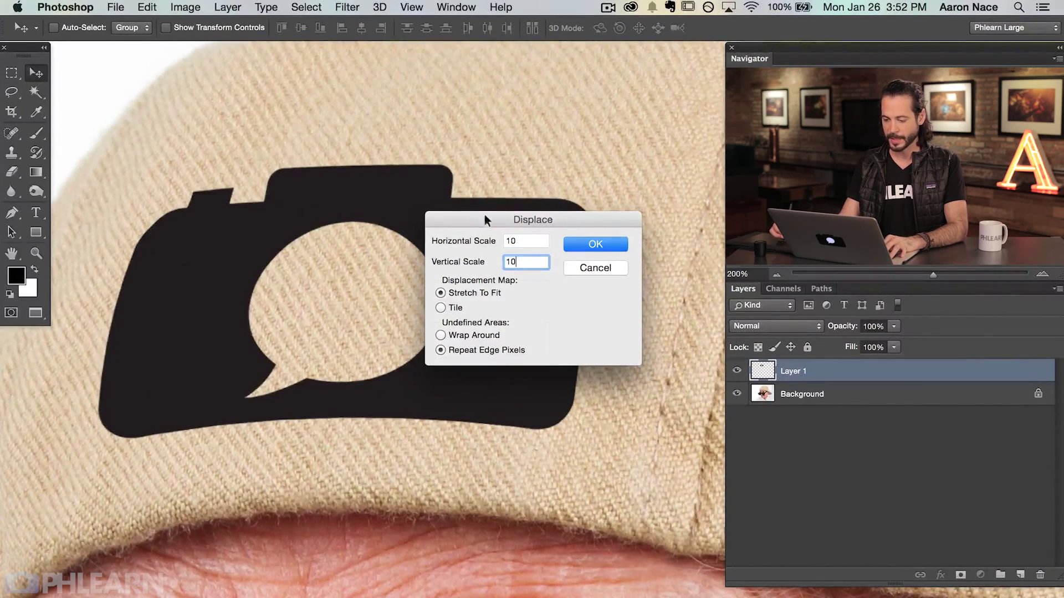
{"action": "left_click_drag", "start_coordinate": [493, 214], "coordinate": [500, 221]}
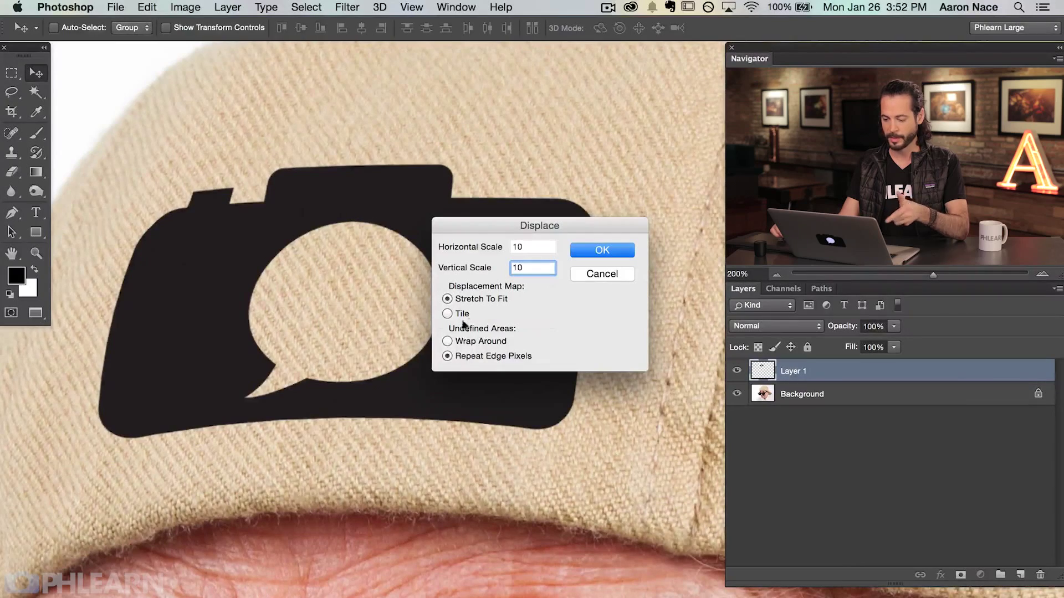
{"action": "left_click", "coordinate": [600, 249]}
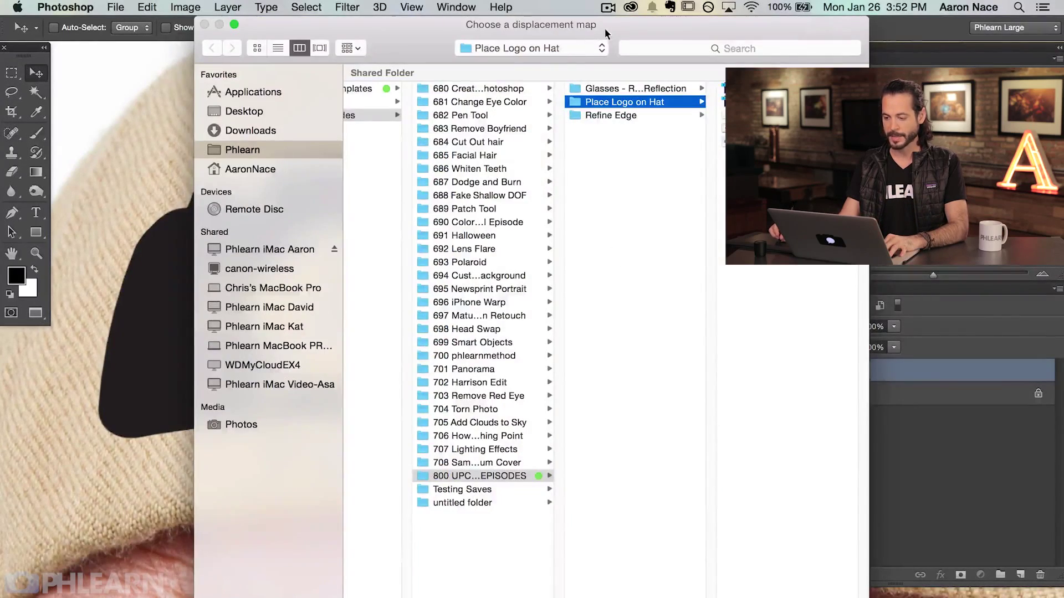
- Choose Displacement 2.psd as the displacement map to warp the camera logo onto the cap's weave
{"action": "left_click_drag", "start_coordinate": [604, 28], "coordinate": [464, 35]}
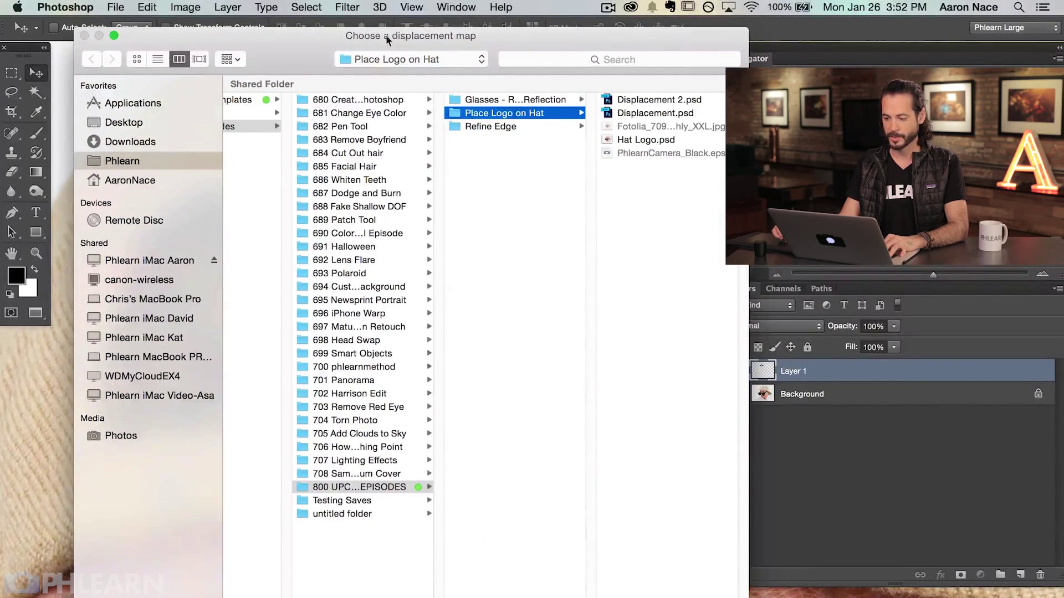
{"action": "left_click", "coordinate": [654, 101]}
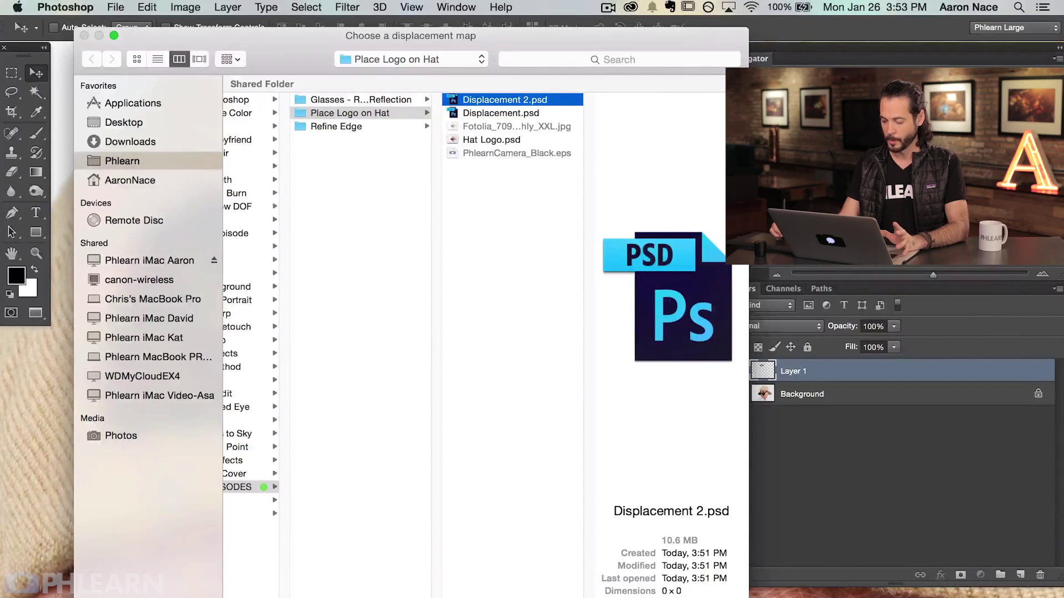
{"action": "key", "text": "Return"}
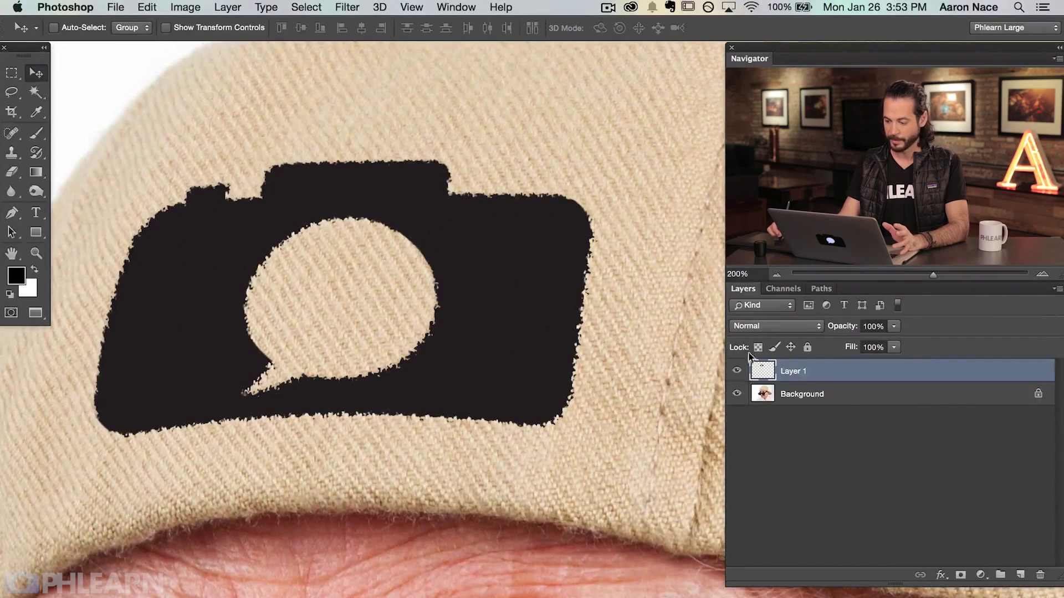
{"action": "left_click", "coordinate": [736, 371]}
{"action": "left_click", "coordinate": [737, 370]}
{"action": "left_click", "coordinate": [737, 371]}
{"action": "left_click", "coordinate": [736, 370]}
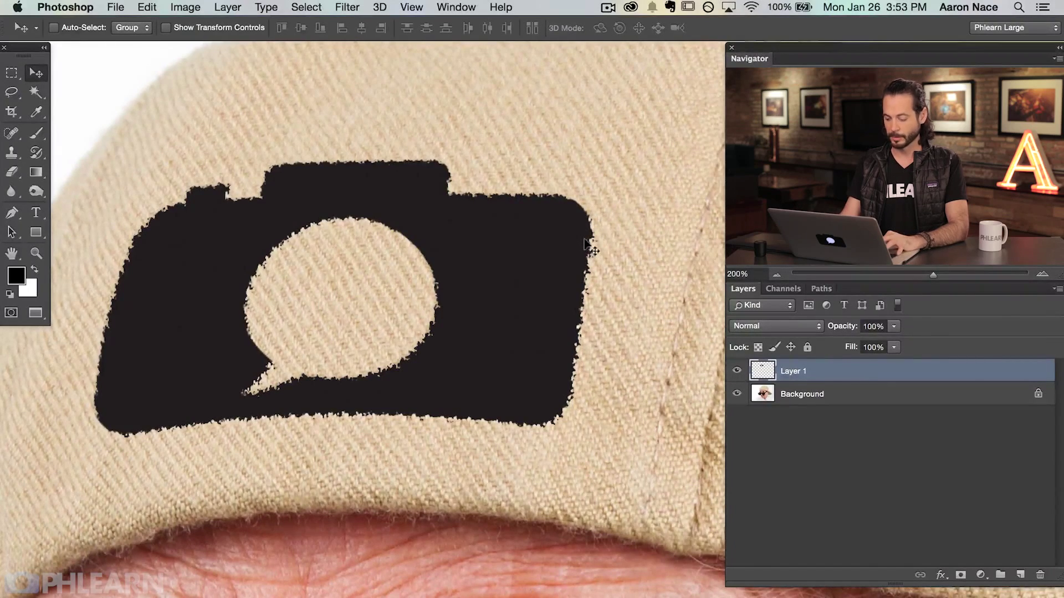
{"action": "key", "text": "super+minus"}
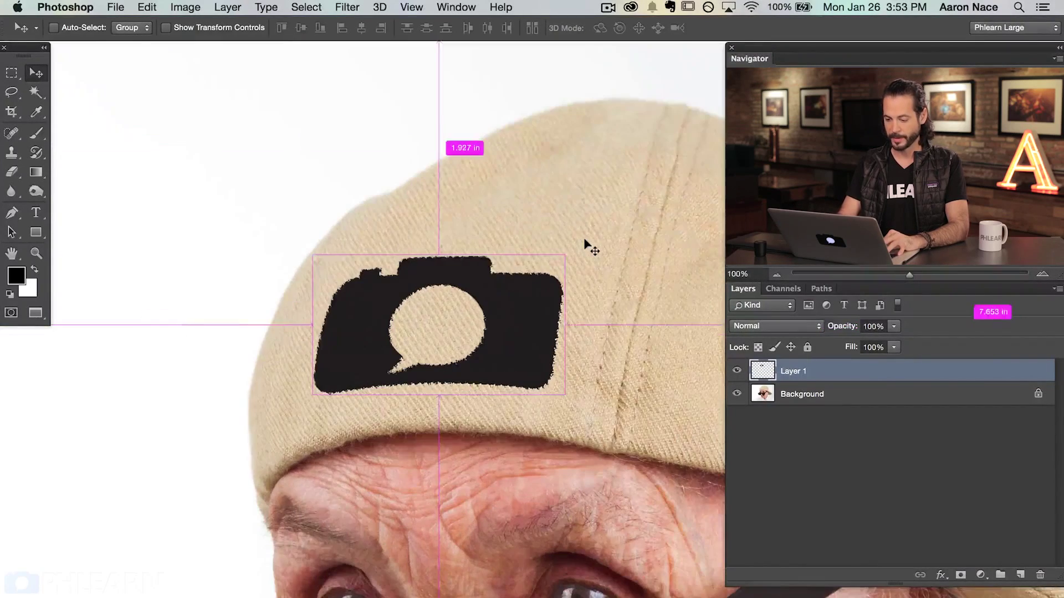
{"action": "left_click_drag", "start_coordinate": [576, 387], "coordinate": [520, 354]}
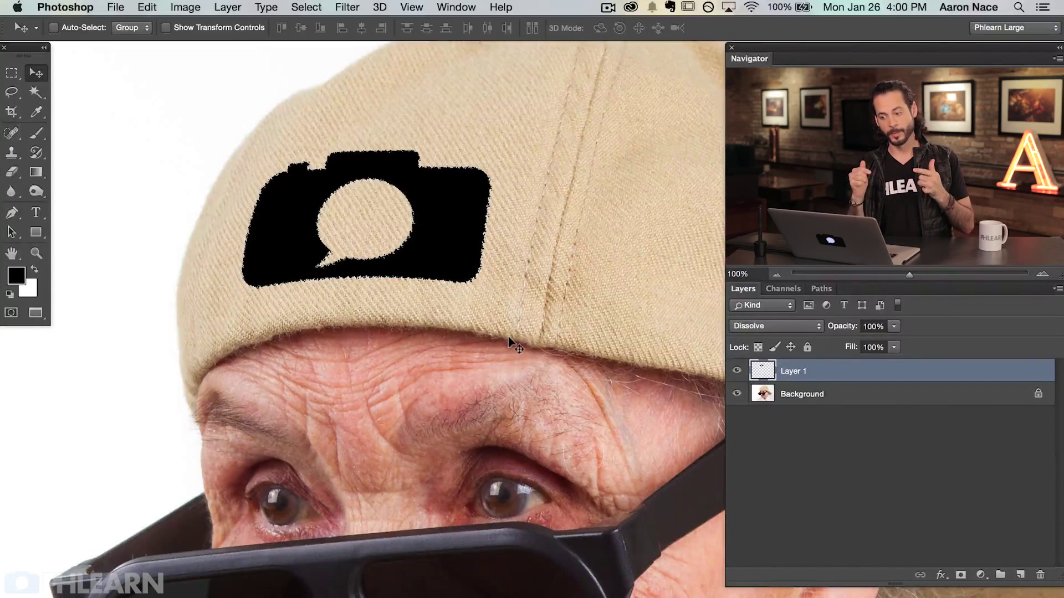
{"action": "left_click", "coordinate": [815, 325]}
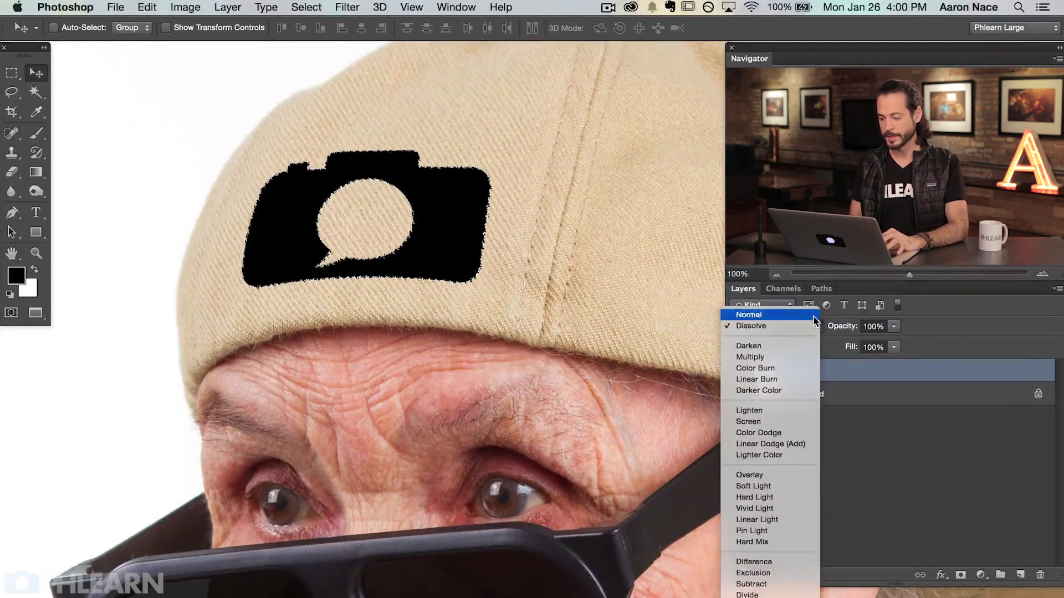
- Reset Layer 1 to Normal, then set its blend mode to Overlay and inspect the logo
{"action": "left_click", "coordinate": [814, 315]}
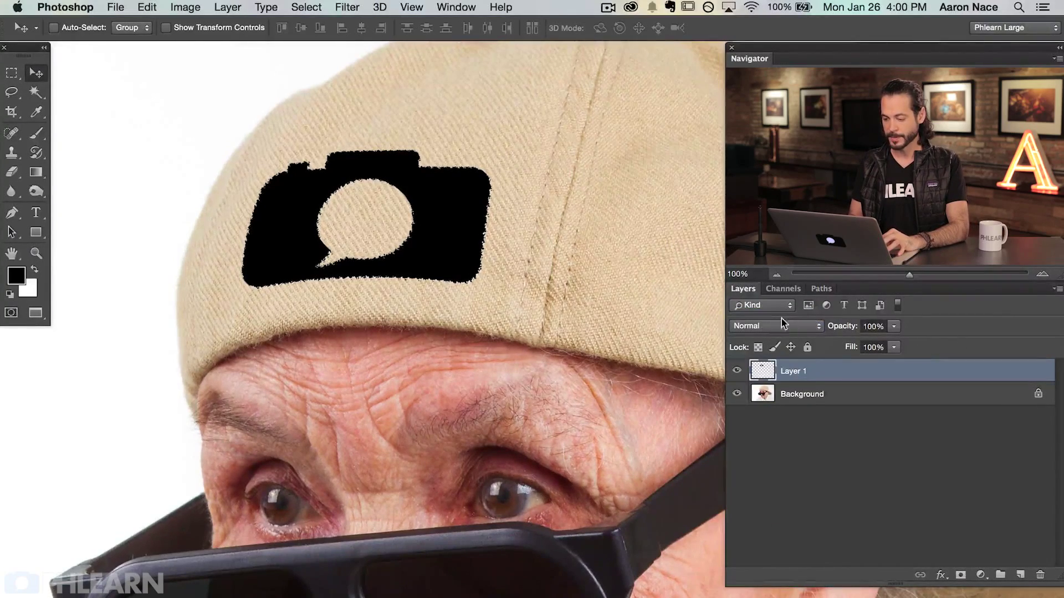
{"action": "left_click", "coordinate": [783, 325]}
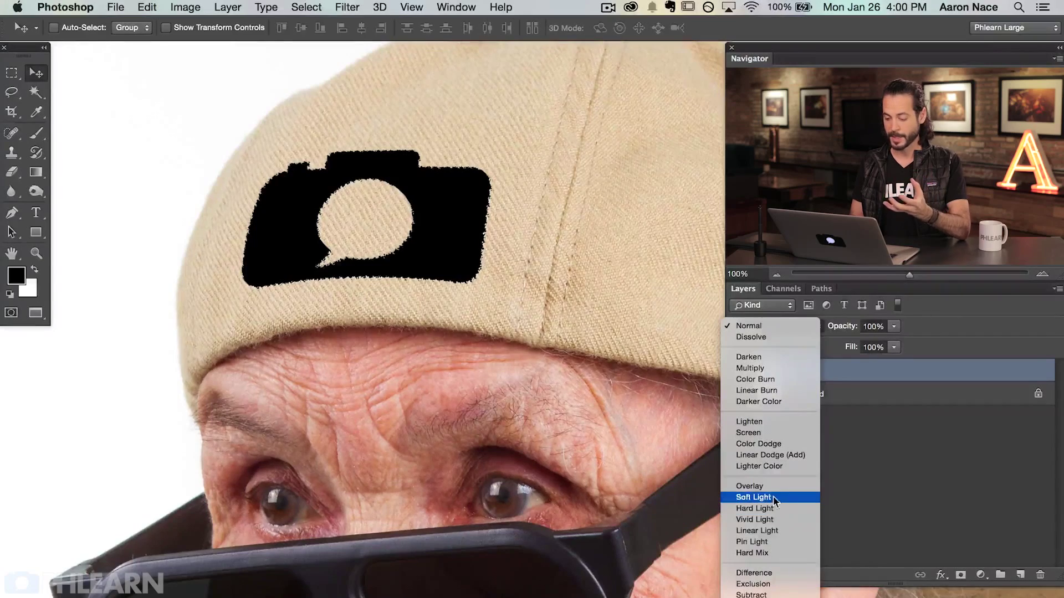
{"action": "scroll", "coordinate": [775, 488], "scroll_direction": "down", "scroll_amount": 1}
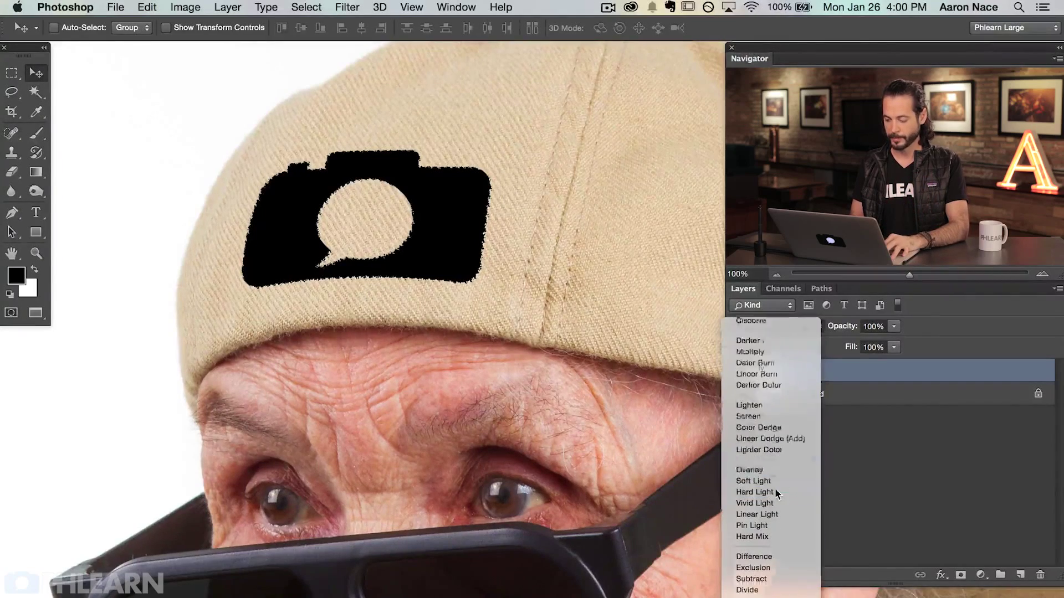
{"action": "left_click", "coordinate": [776, 492]}
{"action": "key", "text": "super+equal"}
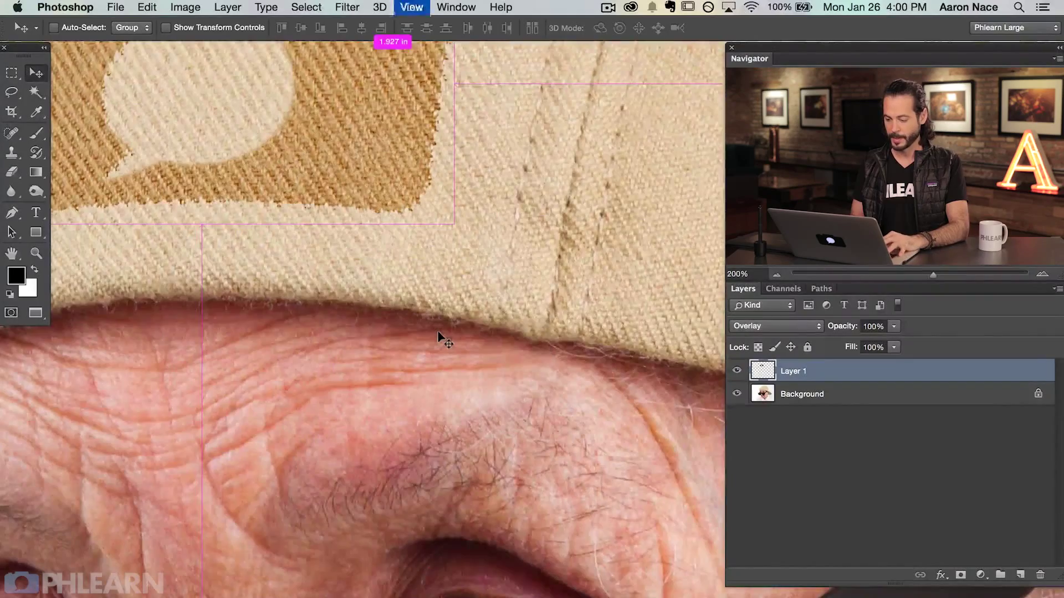
{"action": "left_click_drag", "start_coordinate": [449, 255], "coordinate": [503, 404]}
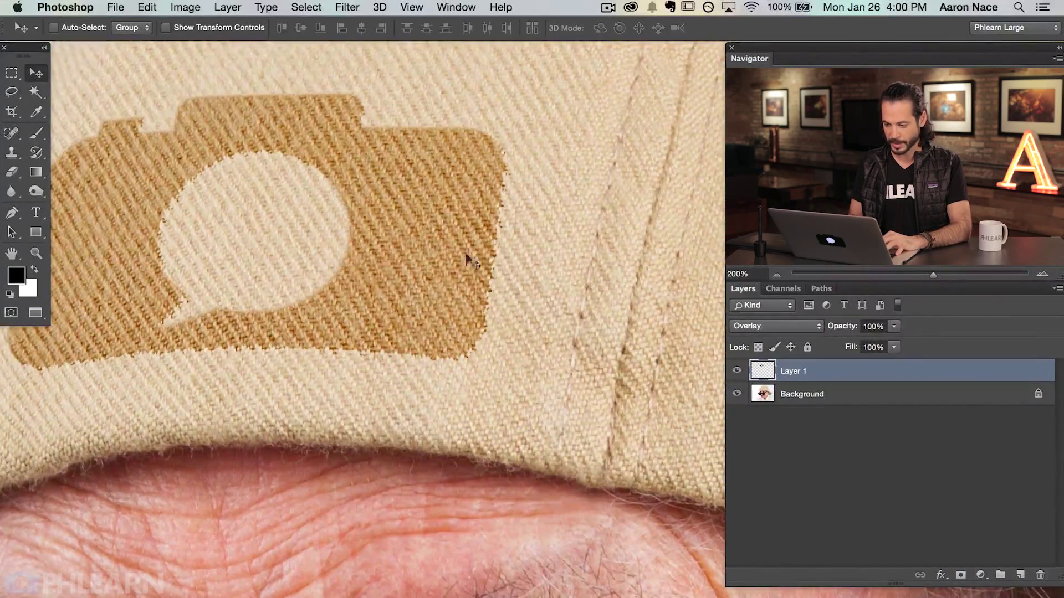
{"action": "key", "text": "super+minus"}
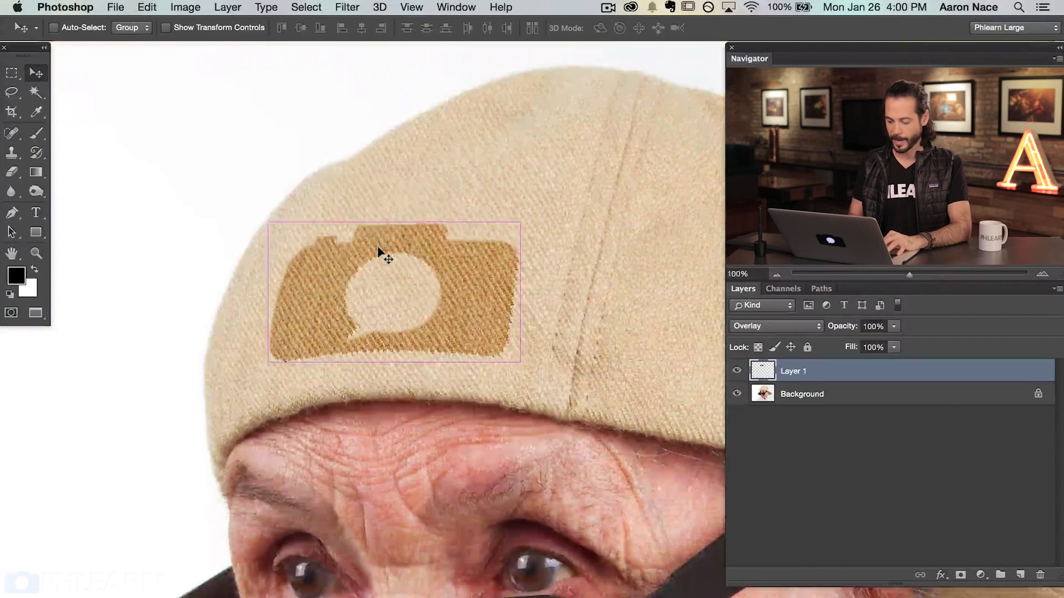
{"action": "key", "text": "super+minus"}
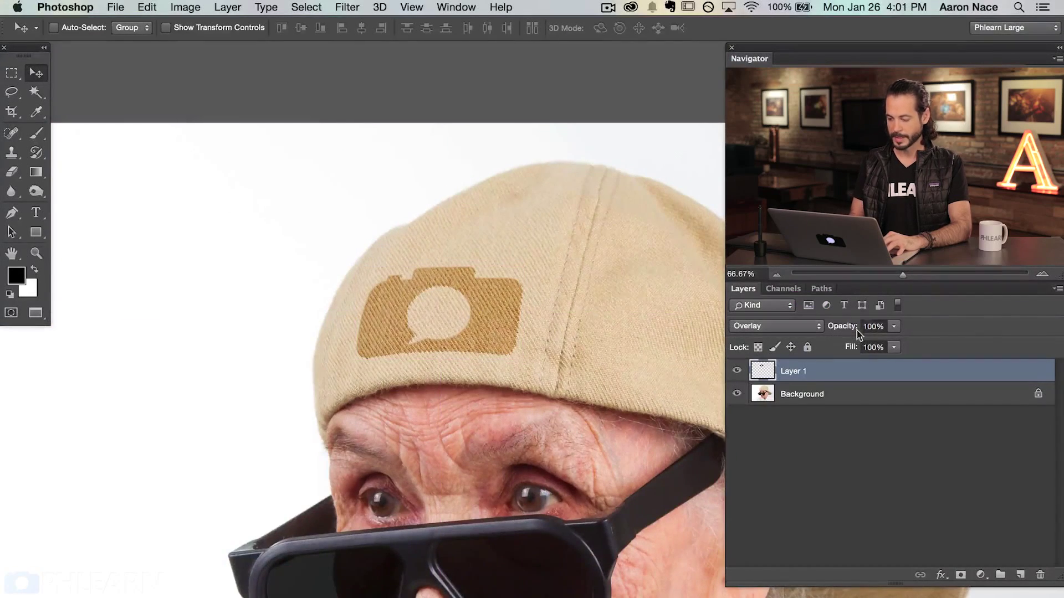
- Try Layer 1 at 65% opacity, set it back to 100%, and invert the logo to white
{"action": "left_click_drag", "start_coordinate": [844, 327], "coordinate": [819, 325]}
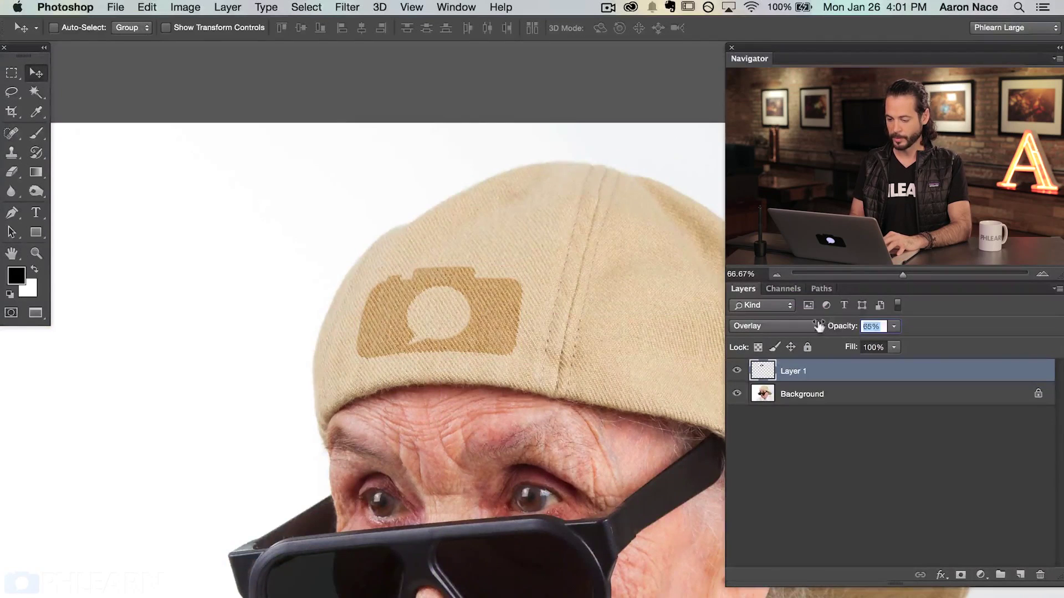
{"action": "type", "text": "100"}
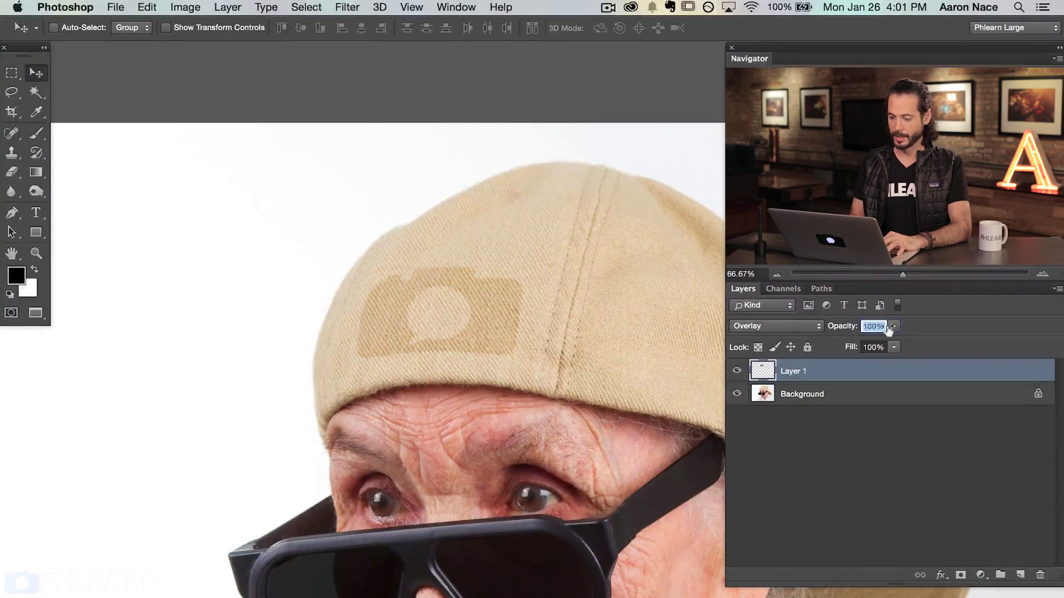
{"action": "key", "text": "Return"}
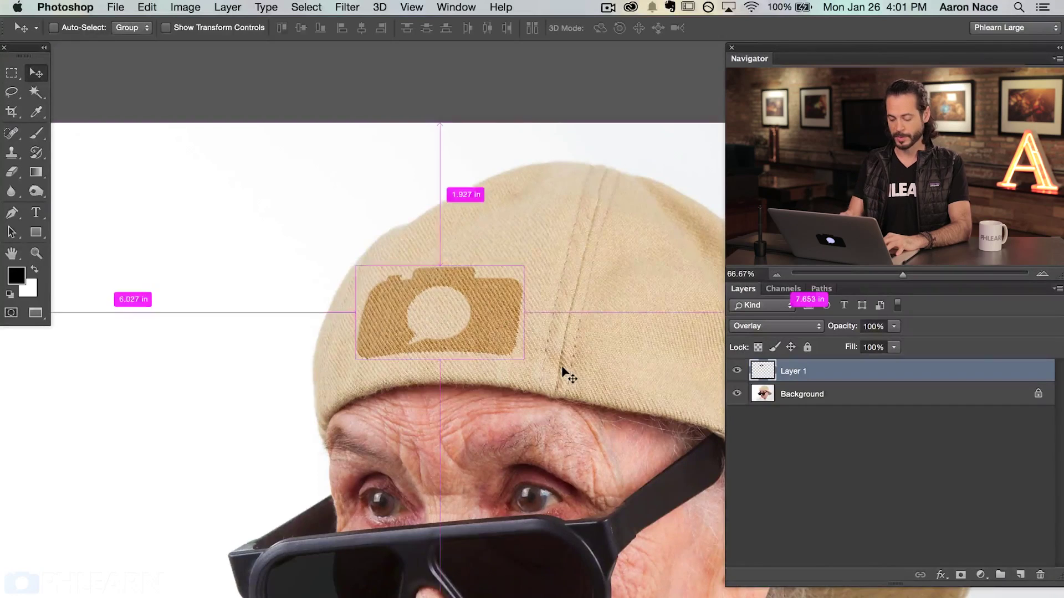
{"action": "key", "text": "super+i"}
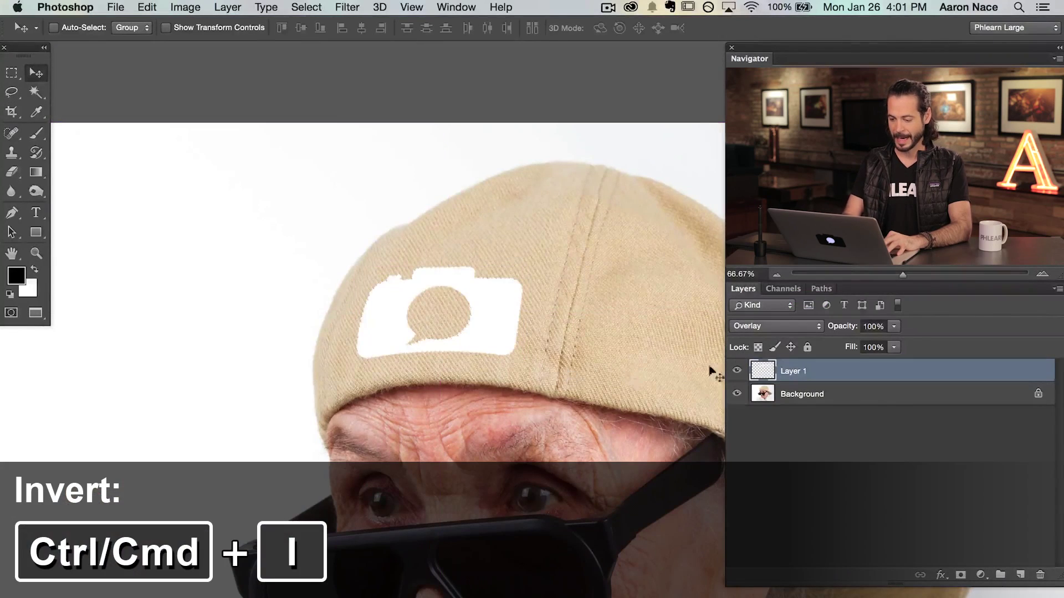
- Switch Layer 1 to Soft Light blending and test its opacity at about 71%
{"action": "left_click", "coordinate": [778, 325]}
{"action": "left_click", "coordinate": [777, 348]}
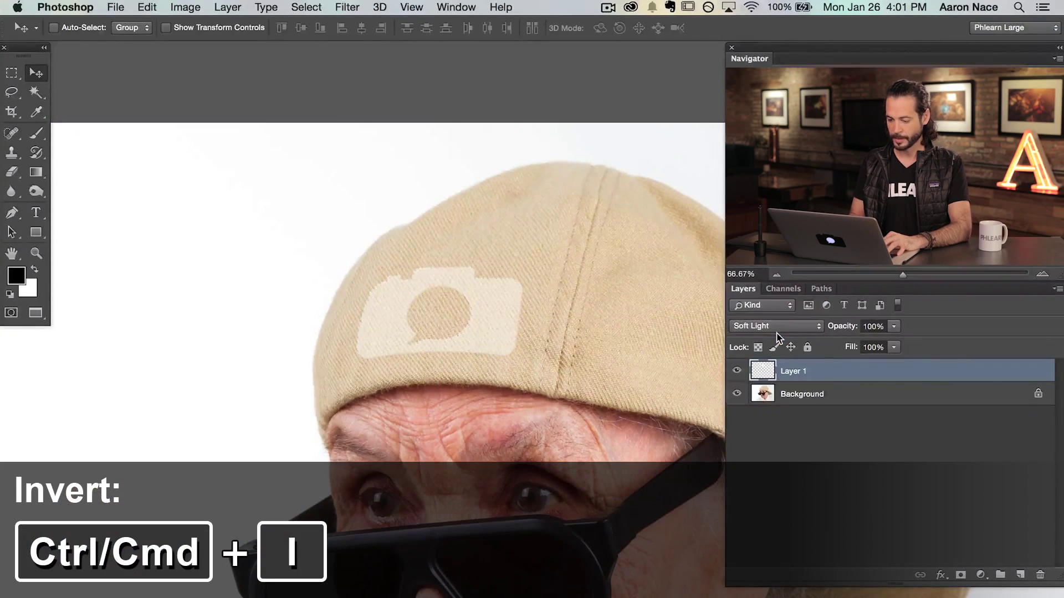
{"action": "key", "text": "super+plus"}
{"action": "key", "text": "super+plus"}
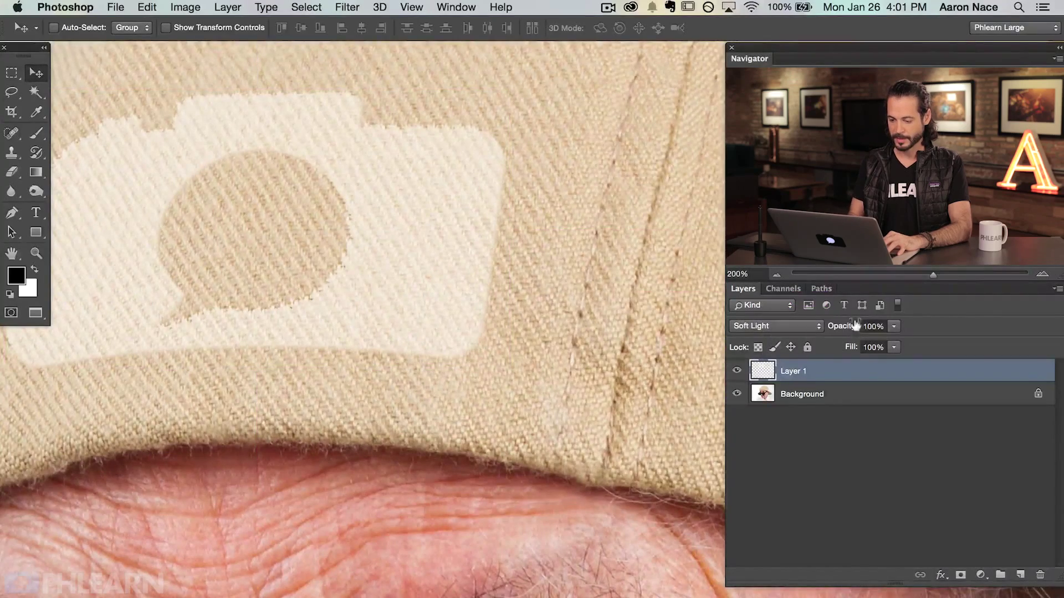
{"action": "left_click_drag", "start_coordinate": [852, 325], "coordinate": [832, 327]}
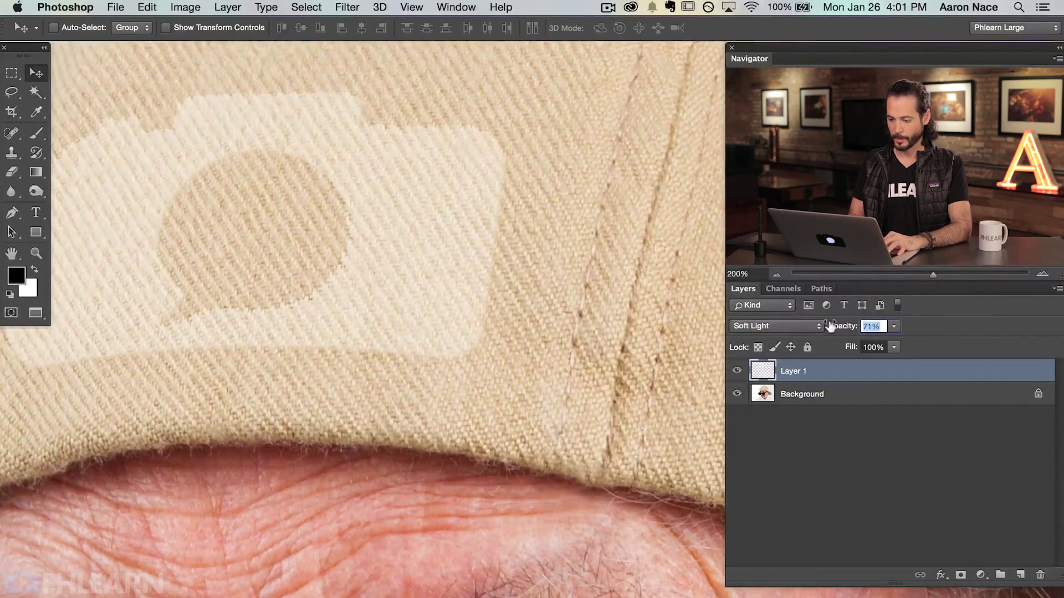
{"action": "key", "text": "Return"}
{"action": "key", "text": "super+minus"}
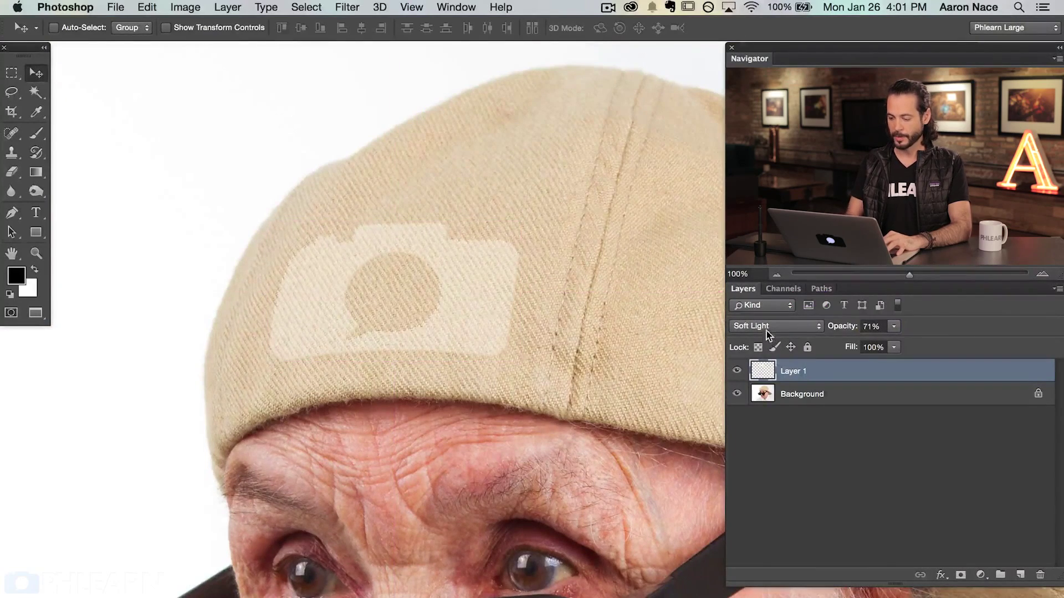
- Invert the logo back to dark and restore Layer 1's opacity to 100%
{"action": "key", "text": "super+i"}
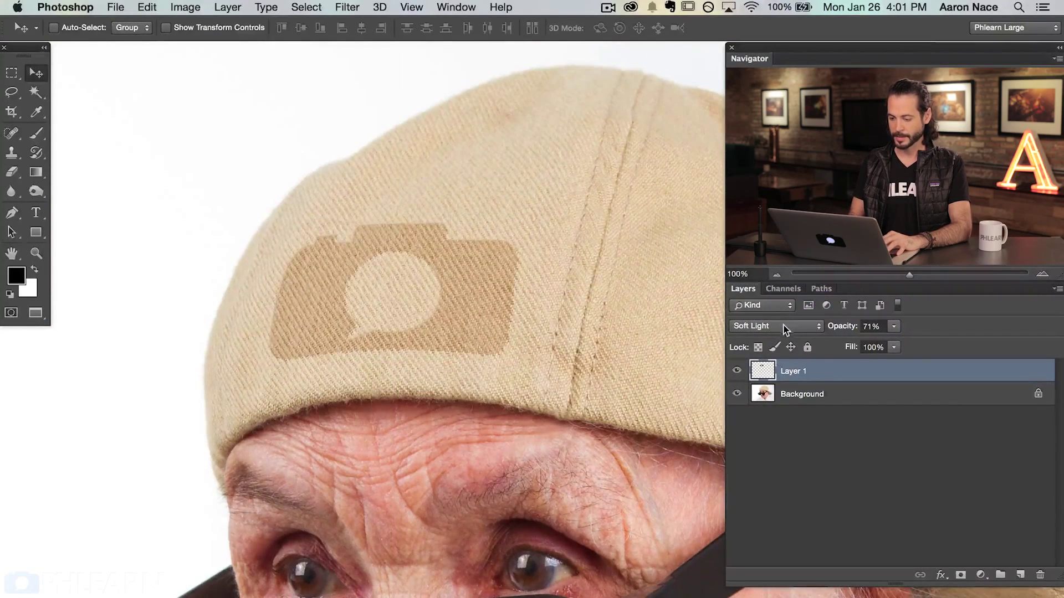
{"action": "left_click", "coordinate": [872, 326]}
{"action": "type", "text": "100"}
{"action": "key", "text": "Return"}
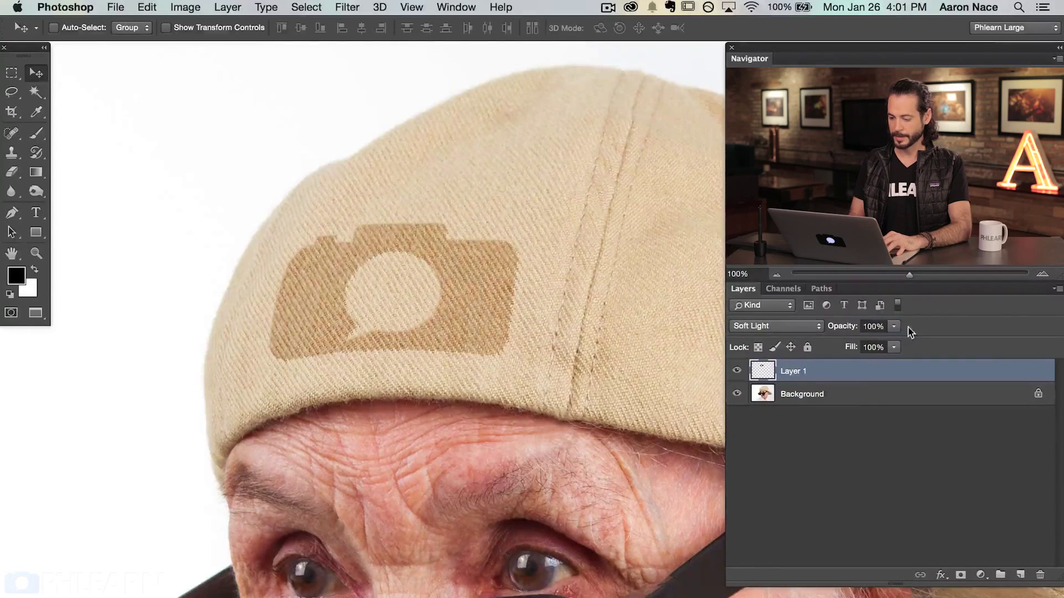
{"action": "key", "text": "super+minus"}
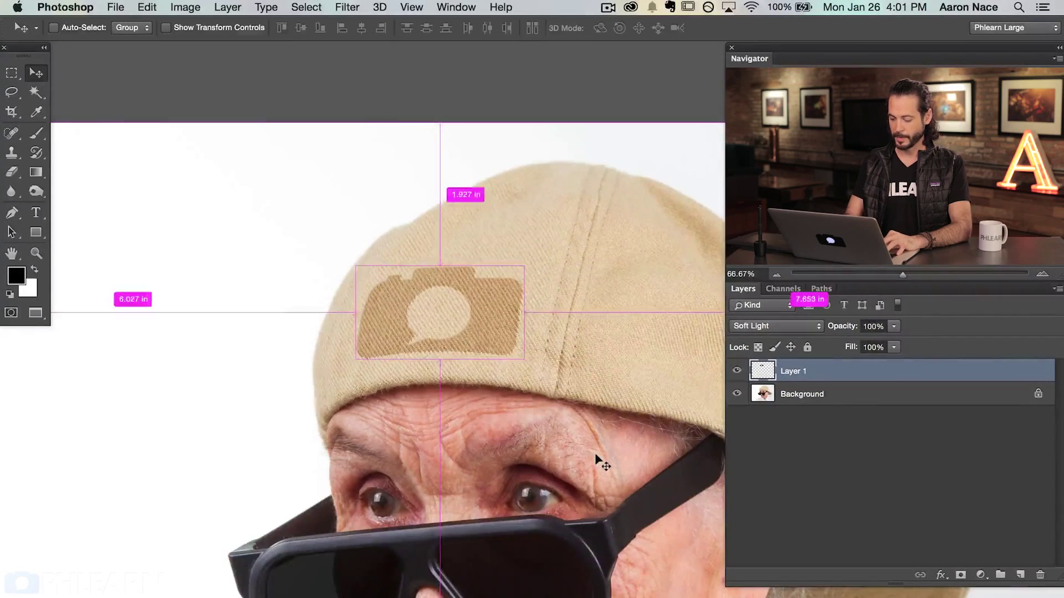
{"action": "left_click_drag", "start_coordinate": [554, 593], "coordinate": [441, 484]}
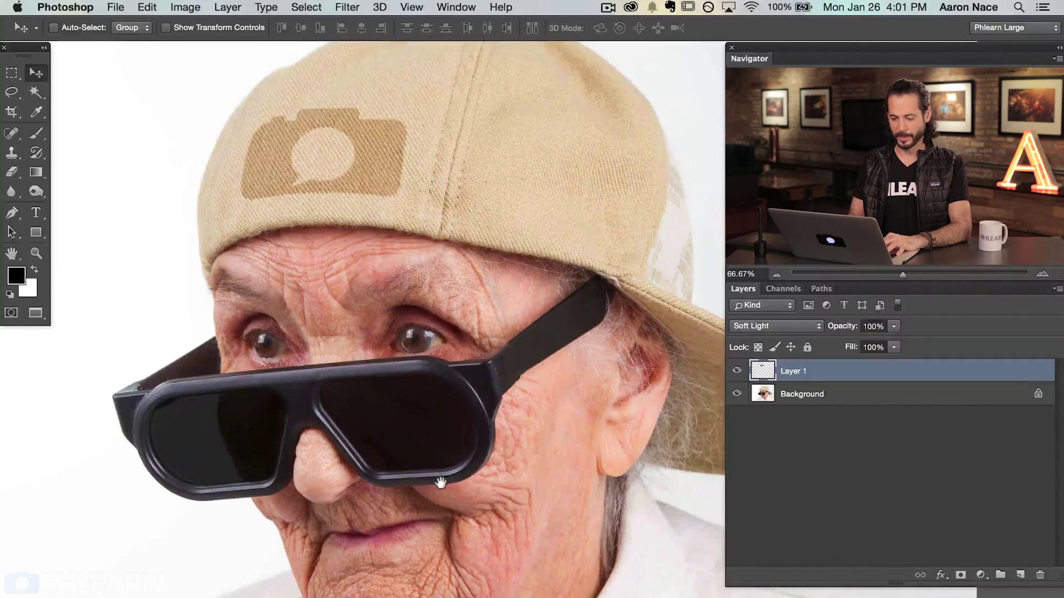
{"action": "left_click_drag", "start_coordinate": [440, 483], "coordinate": [424, 485]}
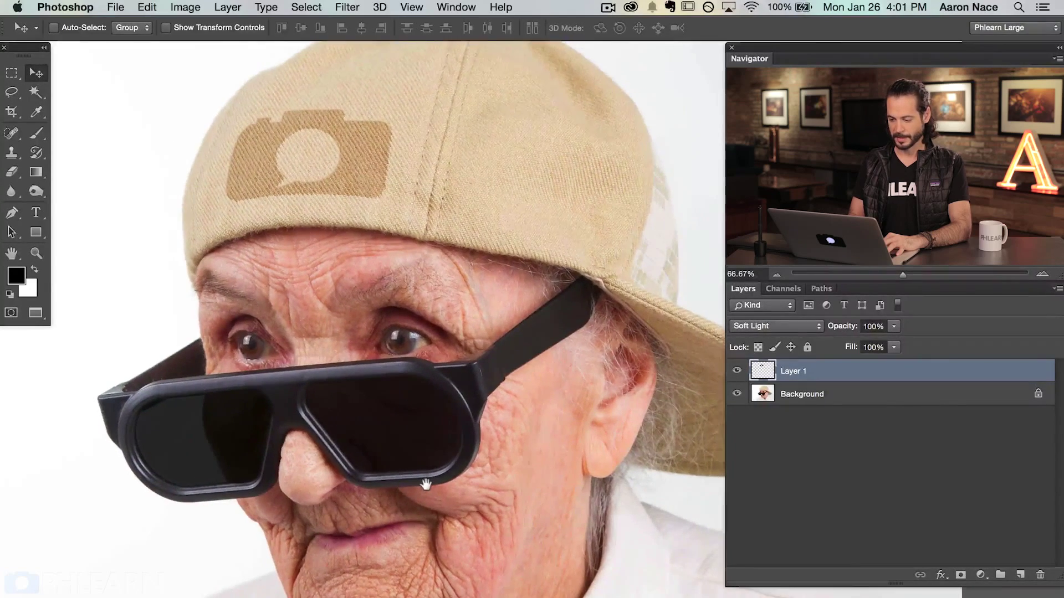
{"action": "left_click_drag", "start_coordinate": [424, 483], "coordinate": [424, 486]}
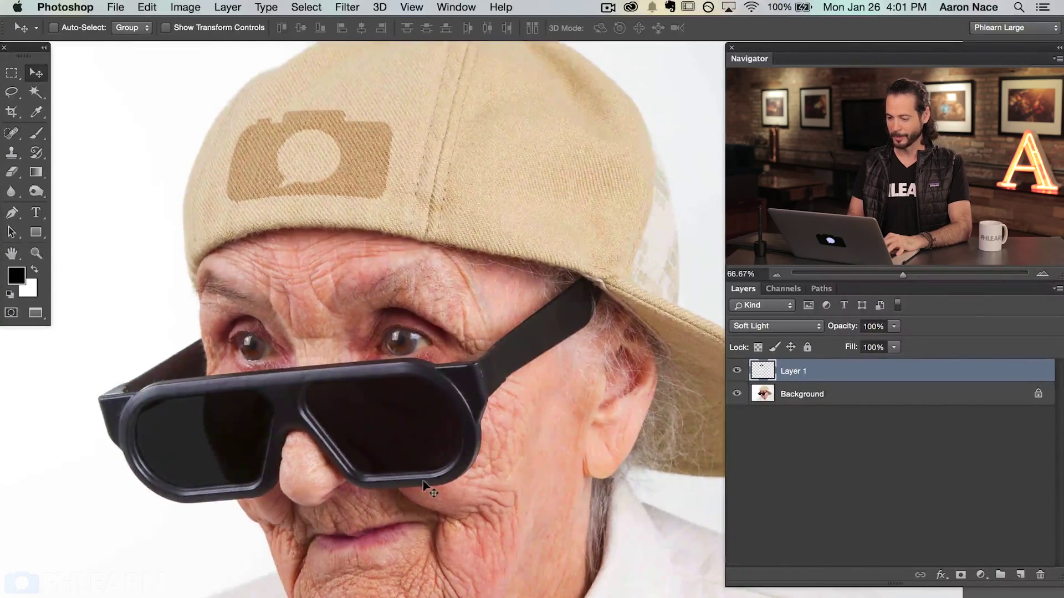